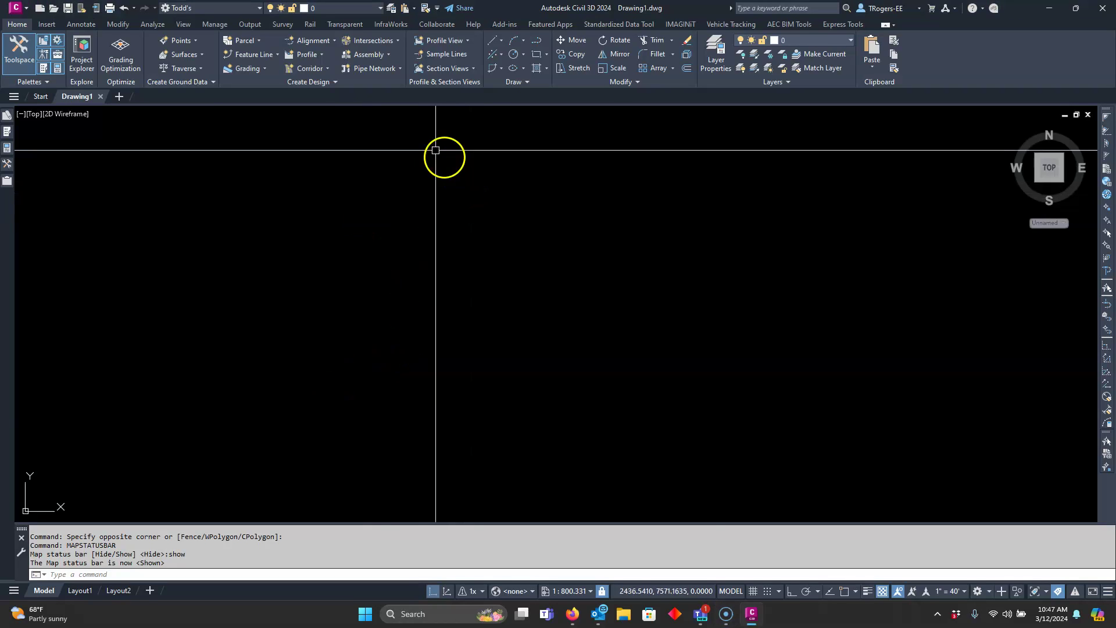
- In Part Builder, select Concentric Cylindrical Structure under Junction Structures with Frames
left_click(336, 82)
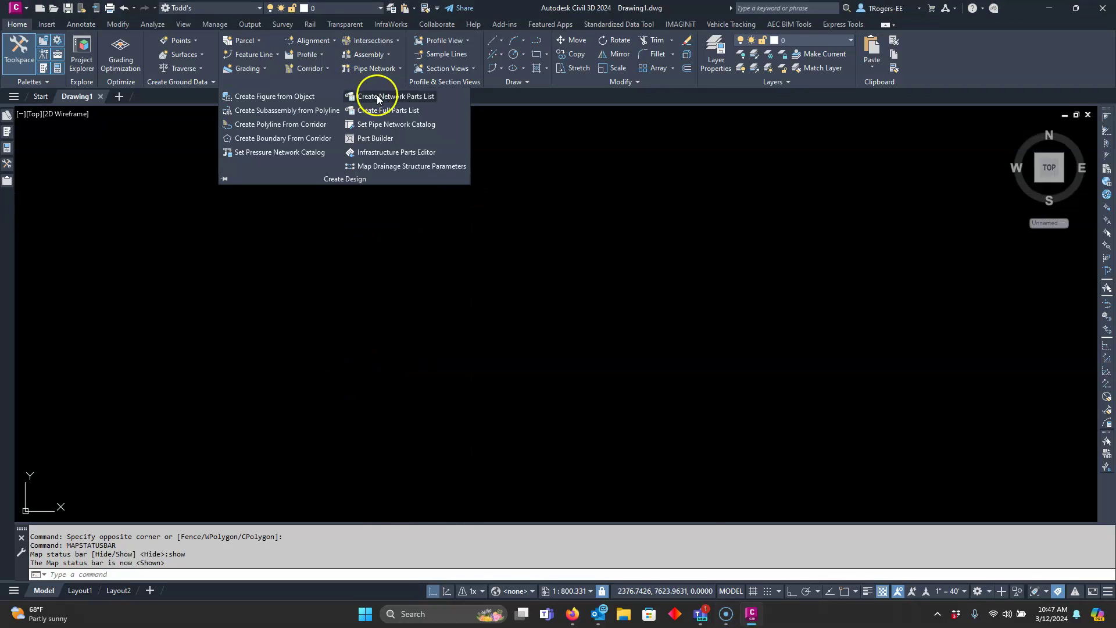
left_click(396, 141)
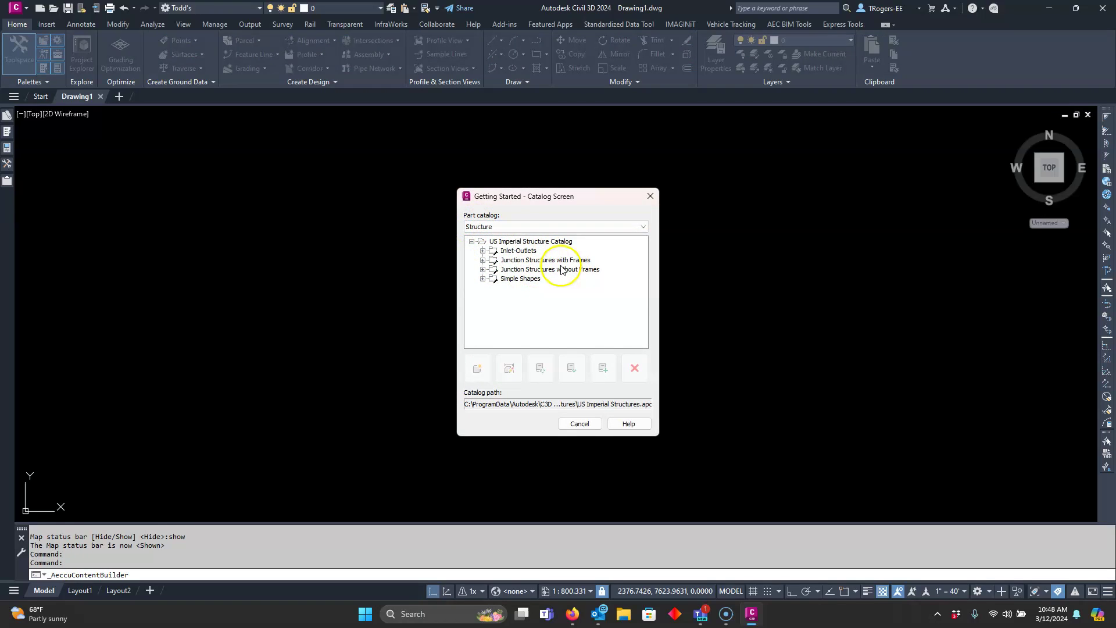
left_click(483, 260)
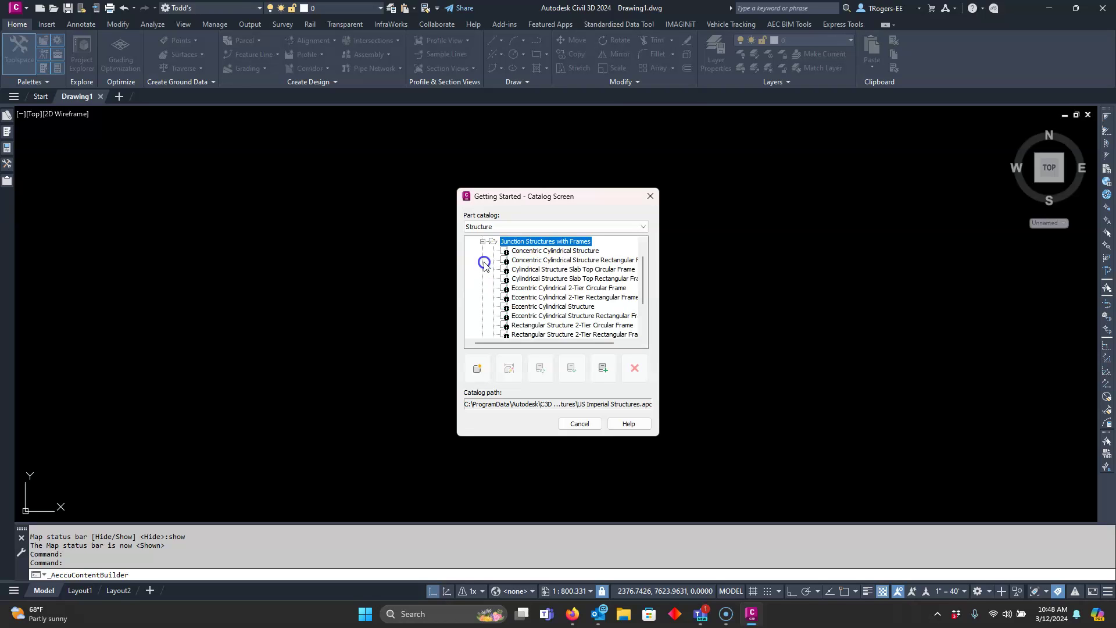
left_click(537, 253)
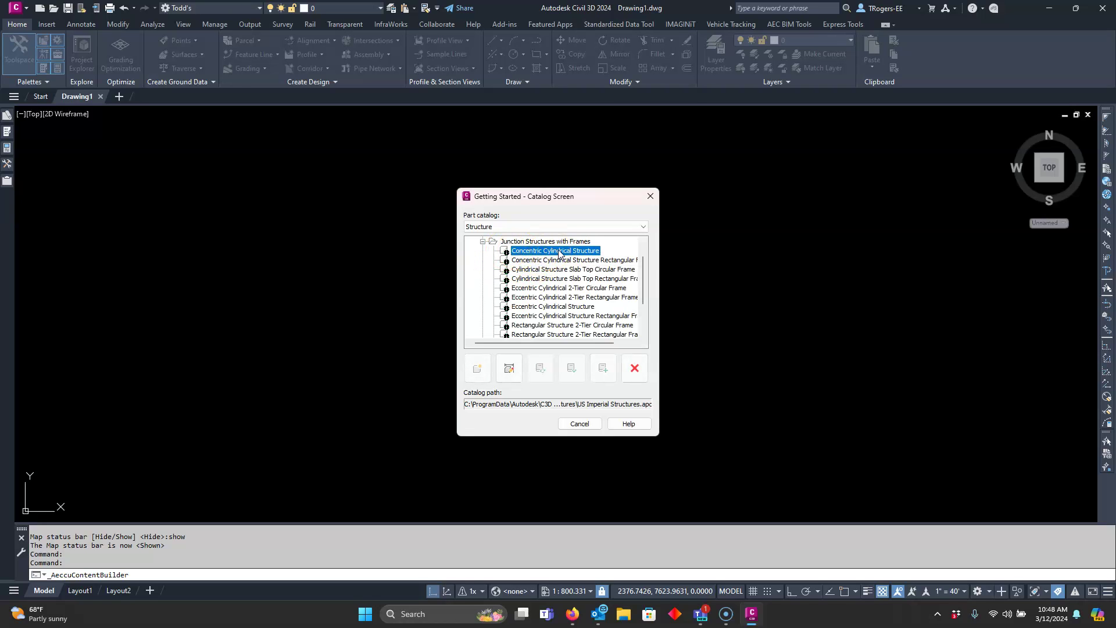
- Open the concentric structure part and its Size Parameters Edit Configuration
left_click(508, 373)
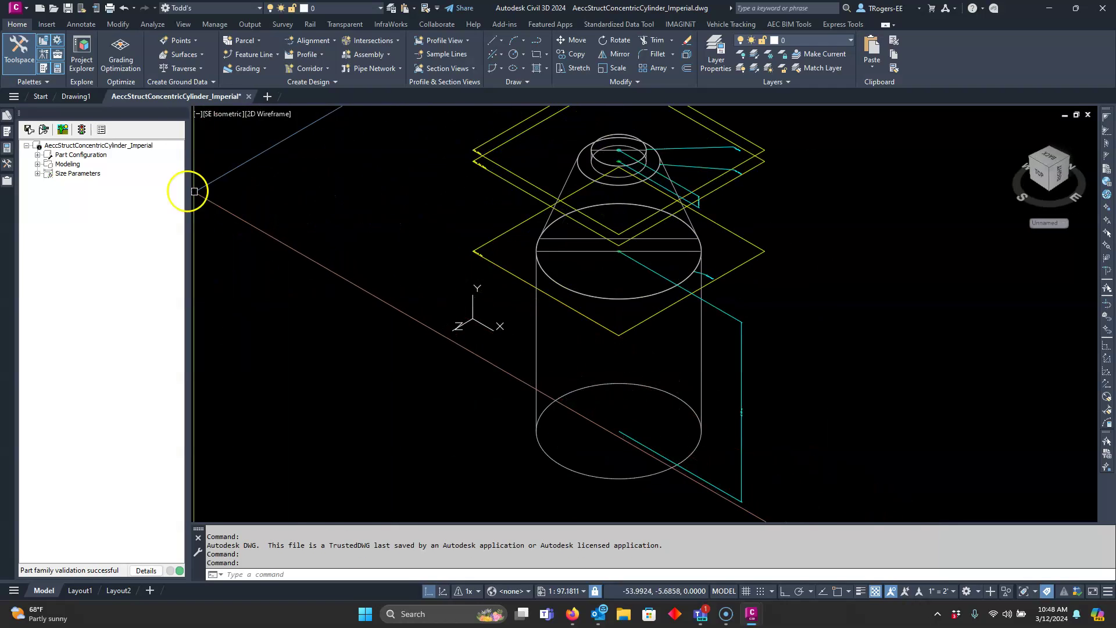
right_click(78, 177)
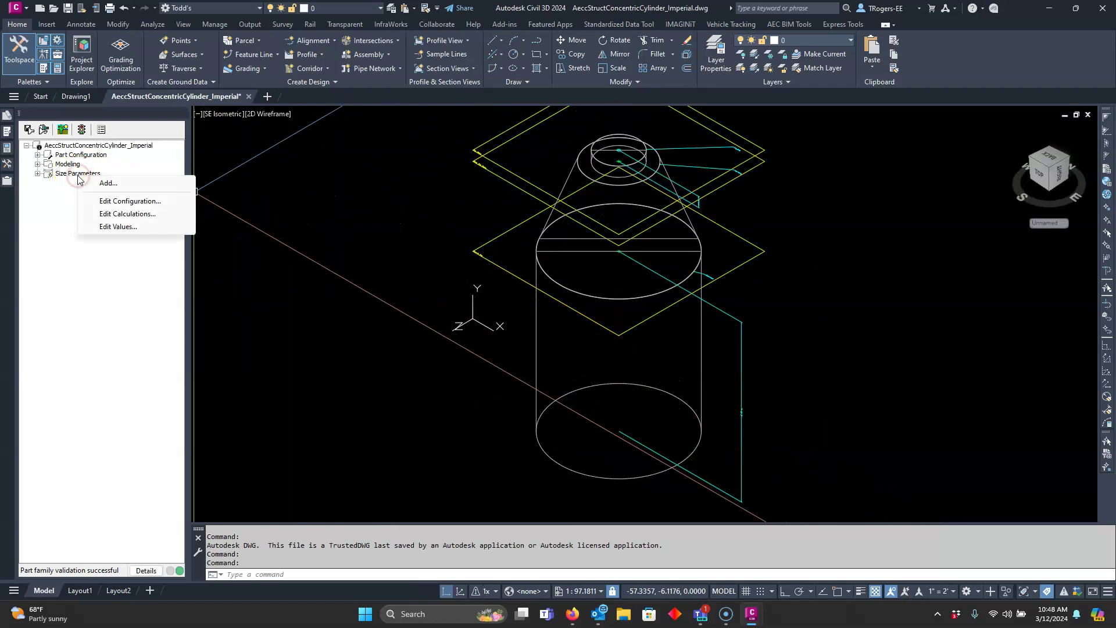
left_click(114, 201)
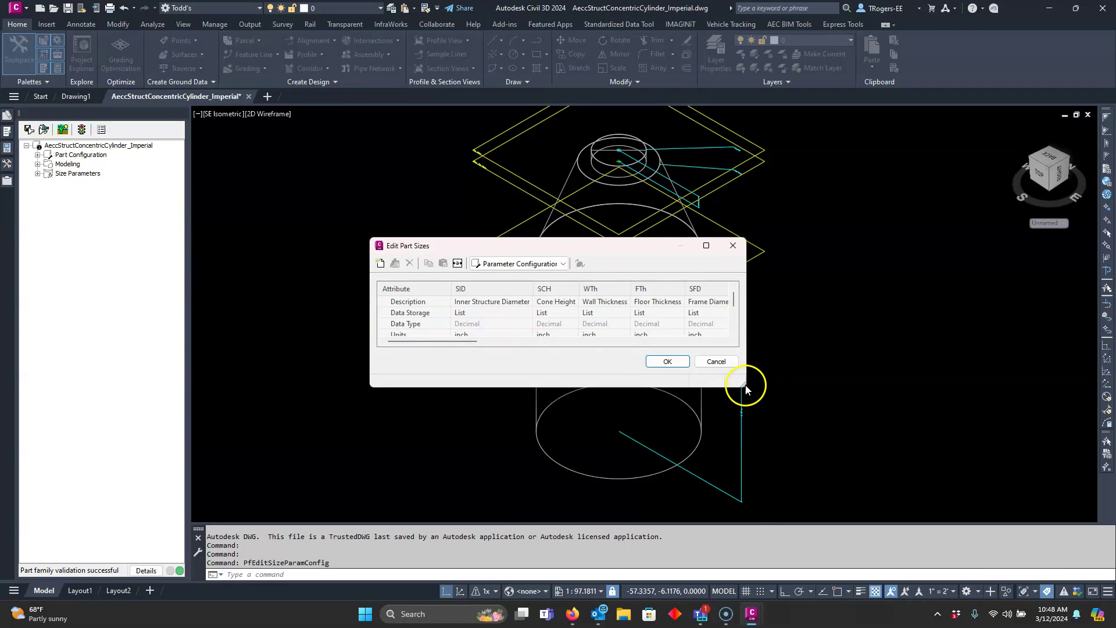
- Widen the Edit Part Sizes dialog and keep Barrel Pipe Clearance (SBPC) storage as List
left_click_drag(744, 388, 1013, 414)
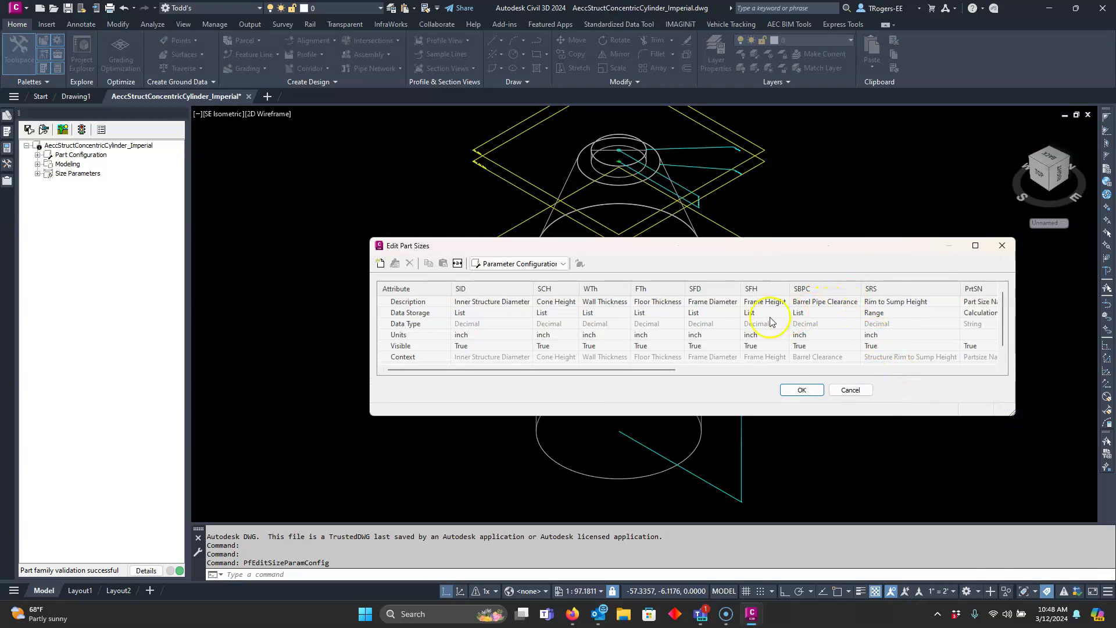
left_click(809, 318)
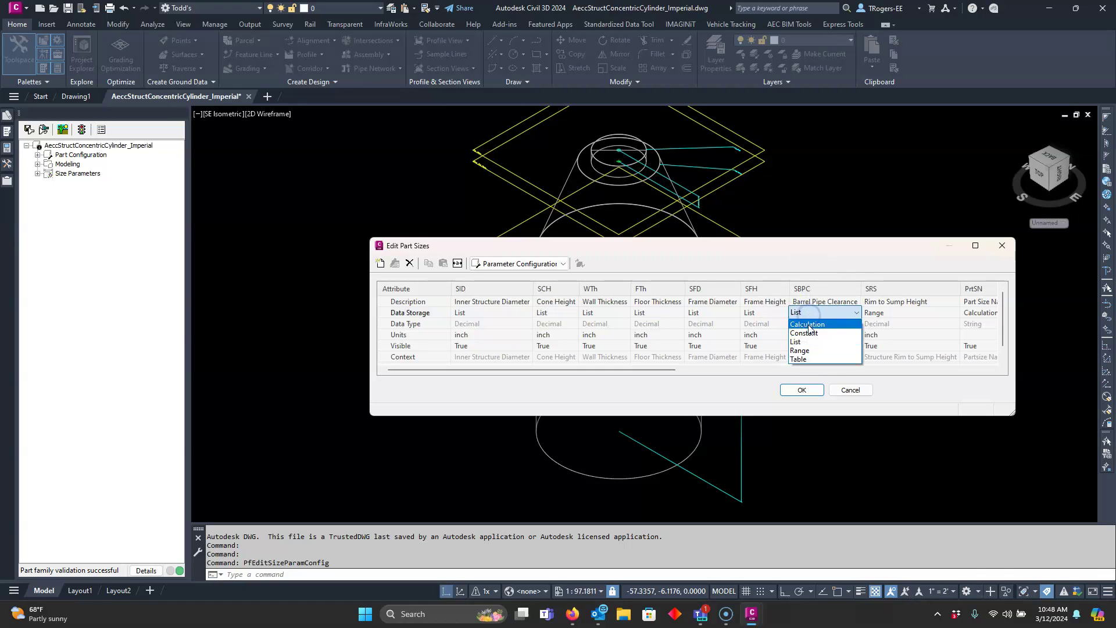
left_click(807, 336)
left_click(817, 314)
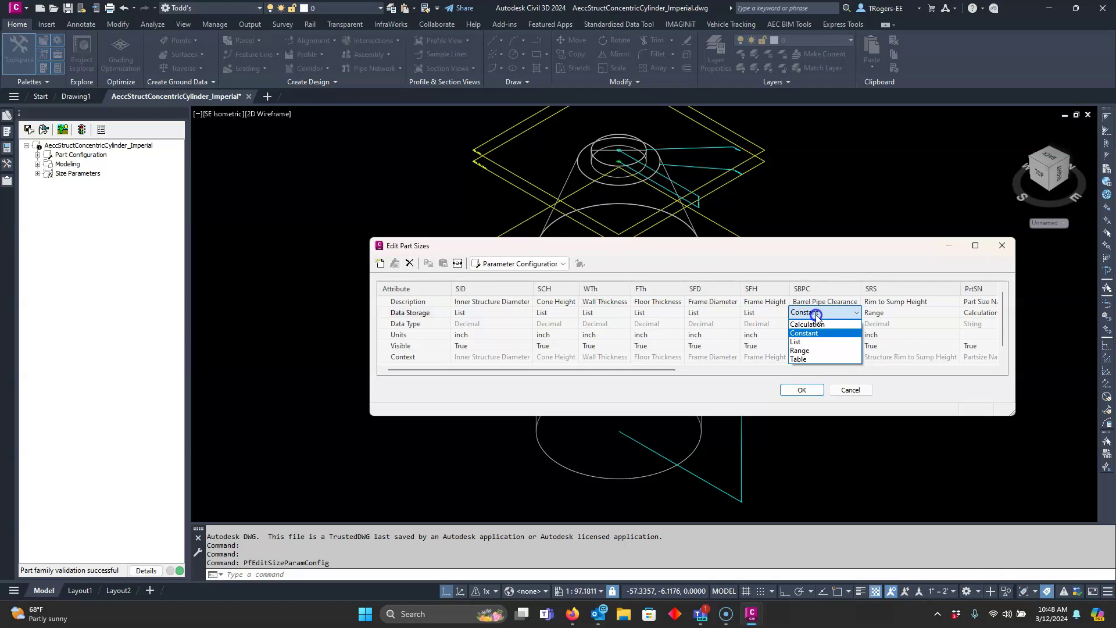
left_click(816, 315)
left_click(817, 315)
left_click(808, 342)
left_click(830, 312)
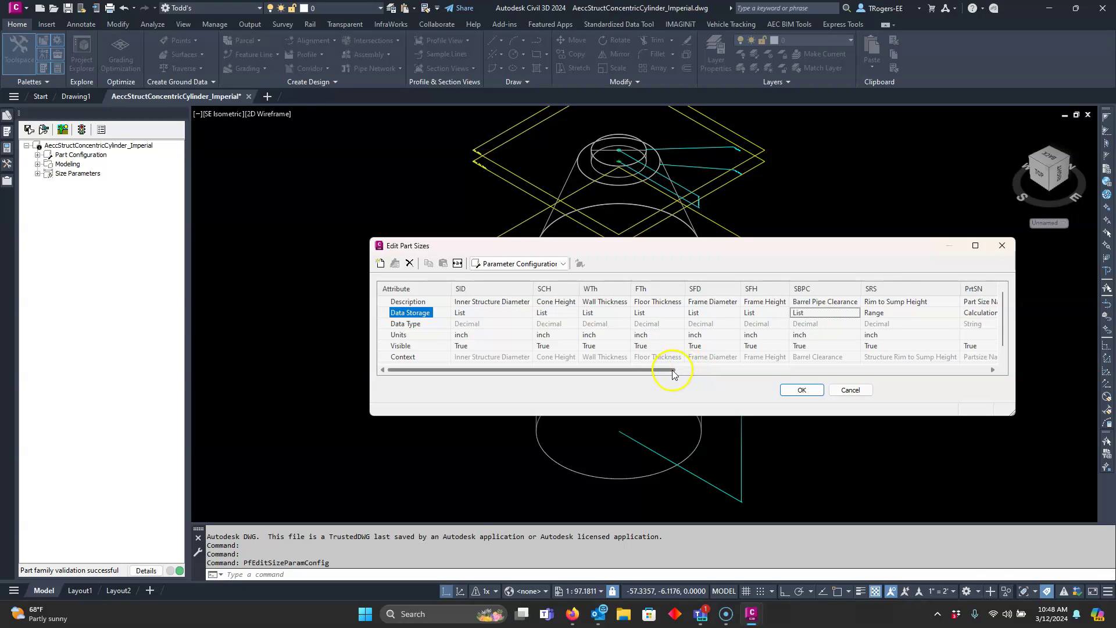
- Check the Values, Calculations and Parameter Configuration views, then select the SBPC value 6.0000 in Values
left_click(565, 264)
left_click(494, 297)
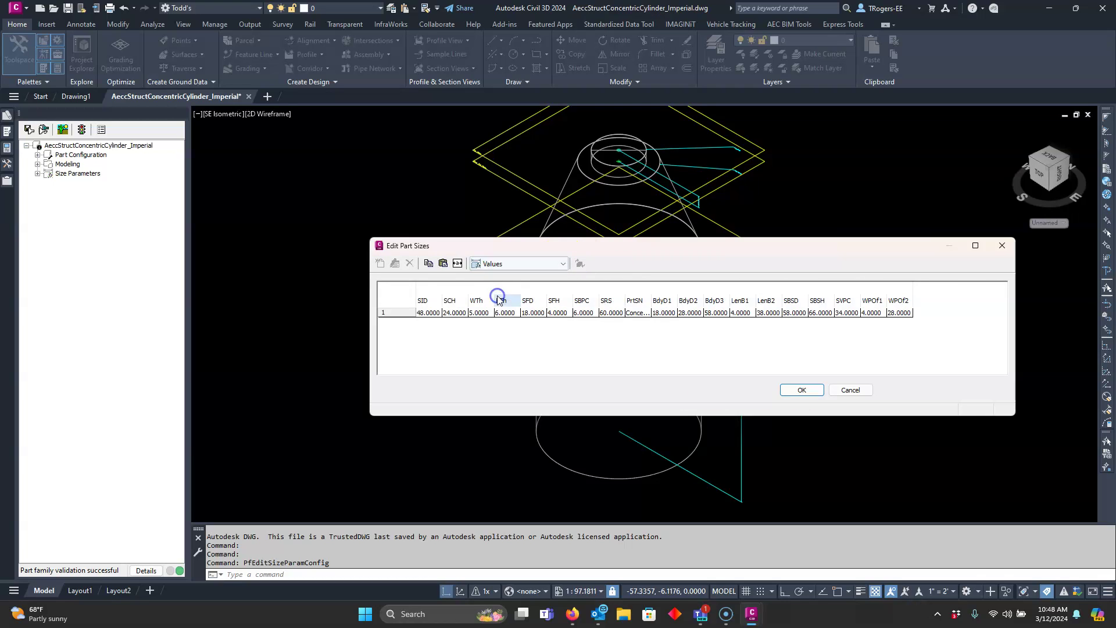
left_click(503, 267)
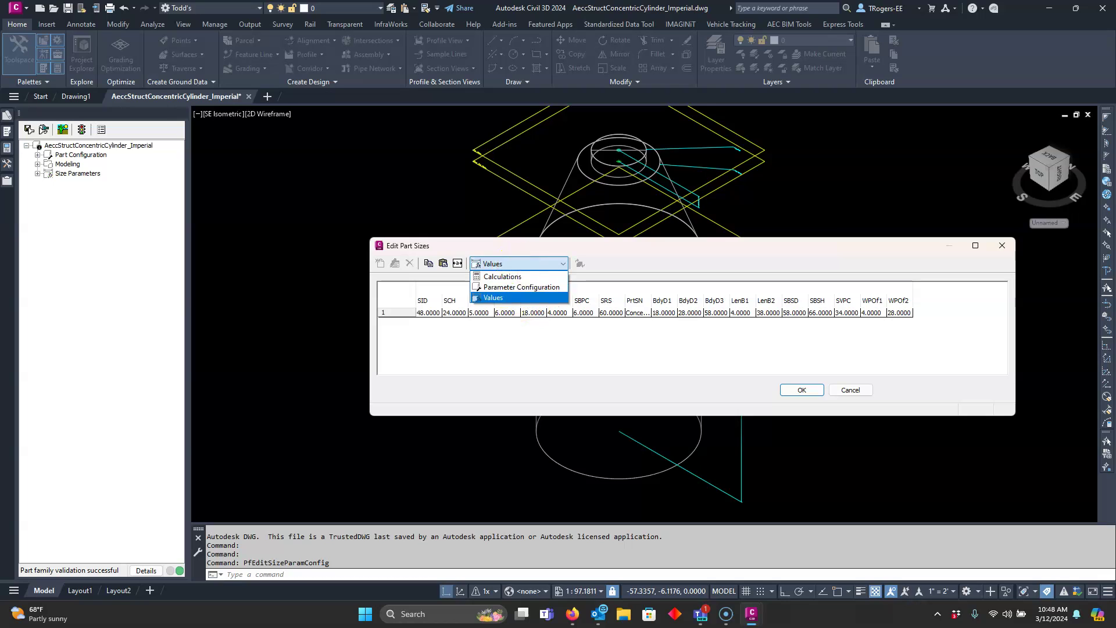
left_click(510, 277)
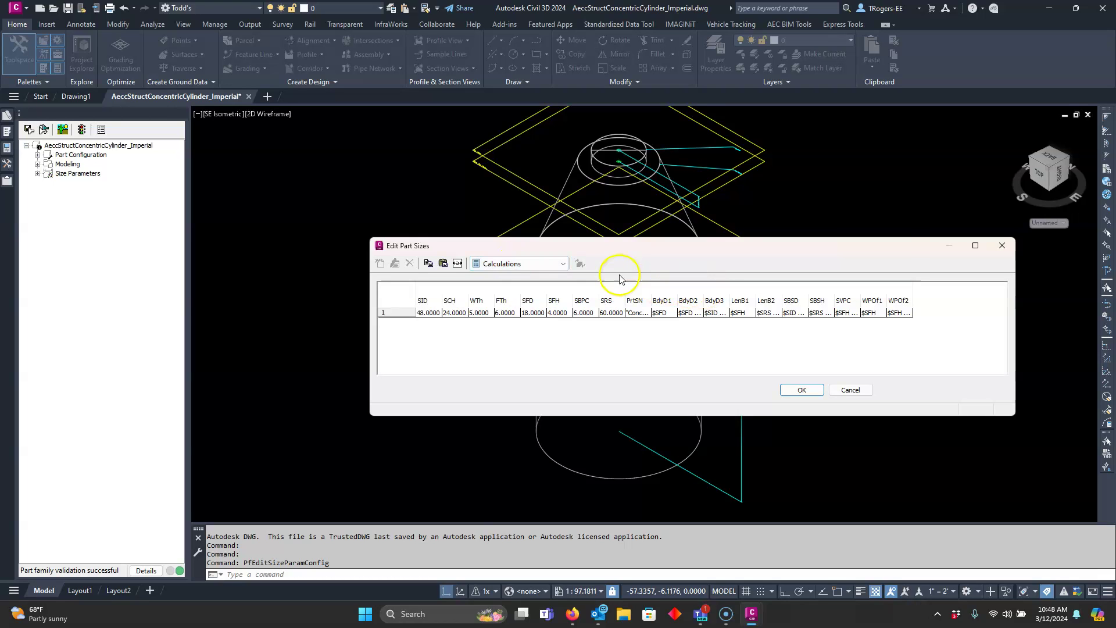
left_click(505, 264)
left_click(502, 287)
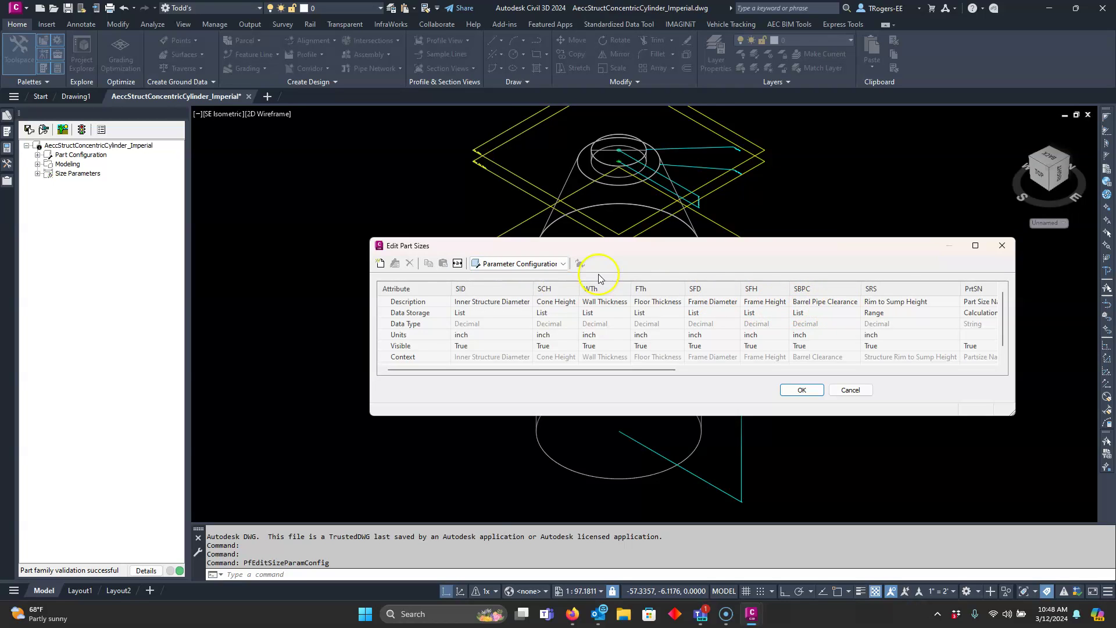
left_click(526, 263)
left_click(505, 297)
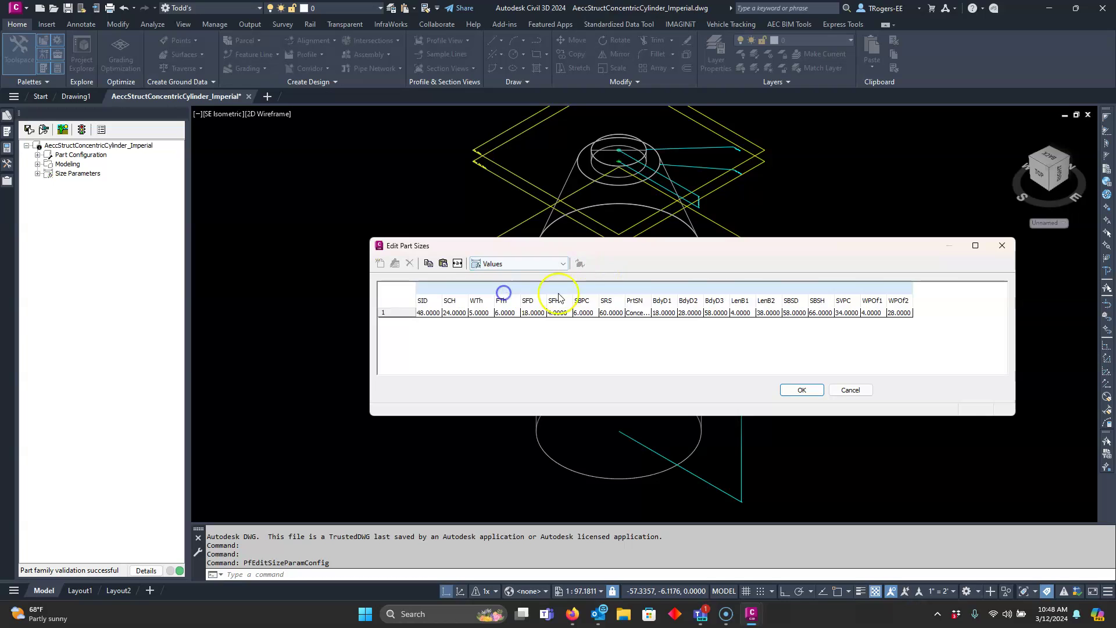
left_click(584, 313)
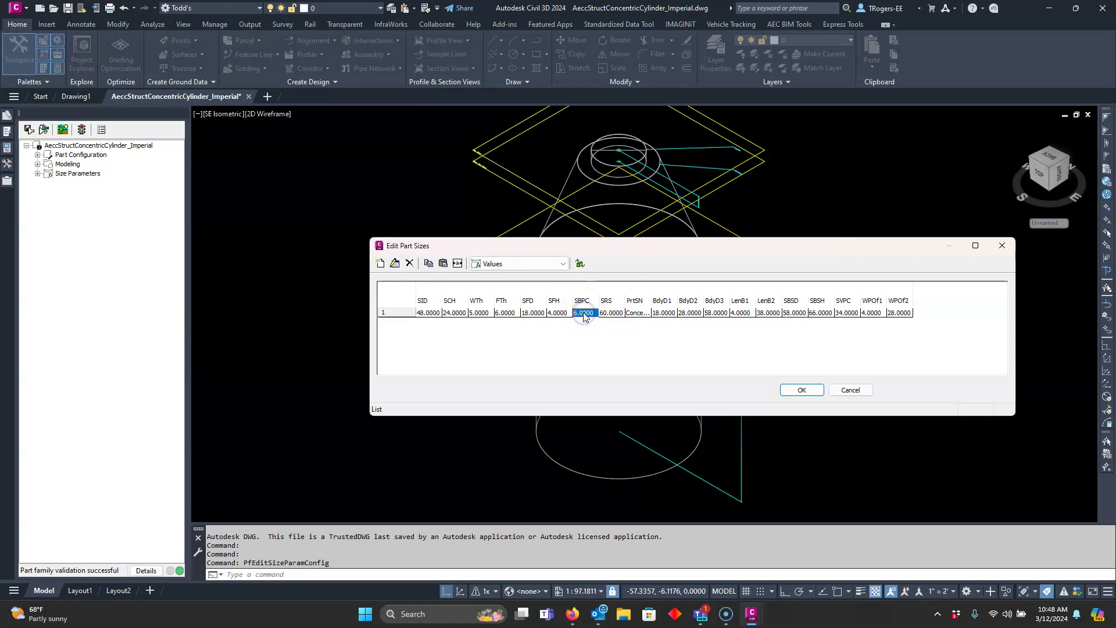
- Add 0.0100 to the Barrel Pipe Clearance list beside 6.0000 and apply the part size changes
left_click(395, 264)
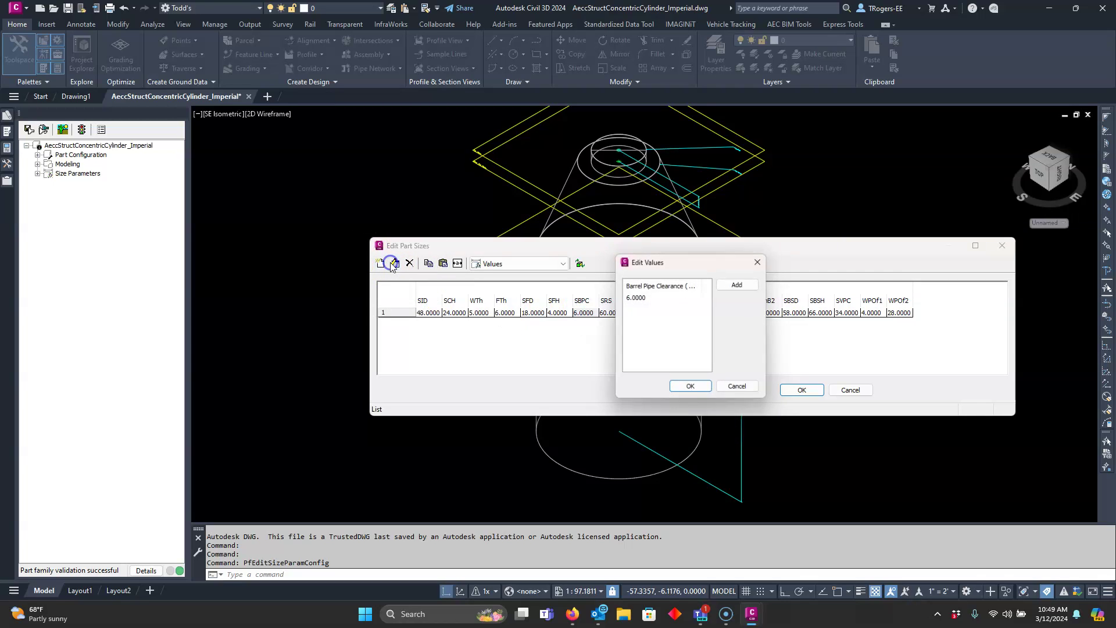
left_click(744, 284)
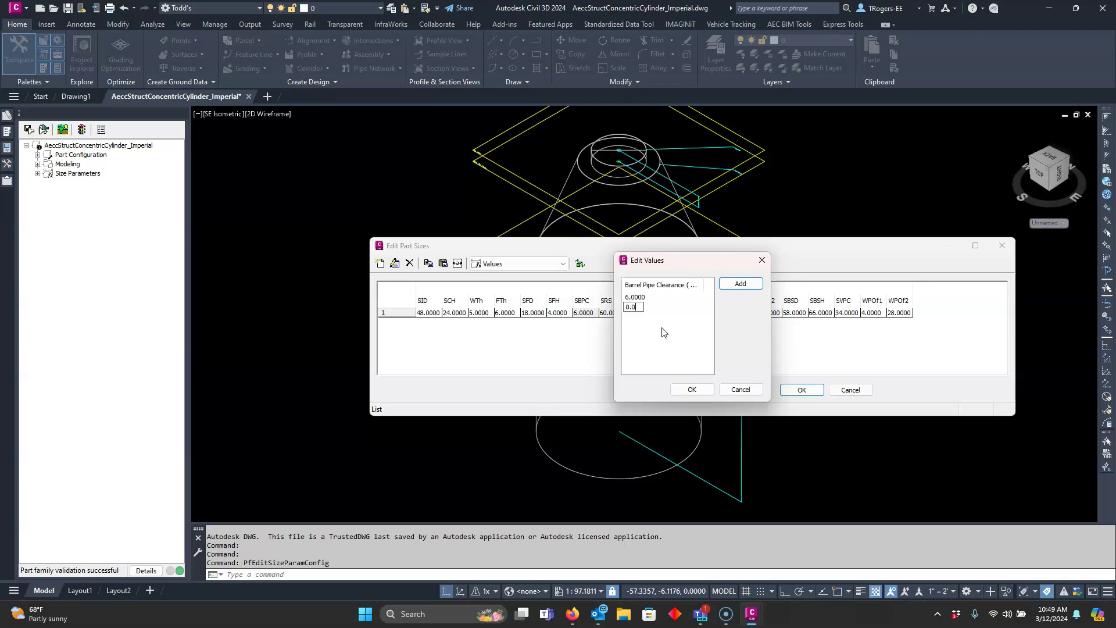
key("Return")
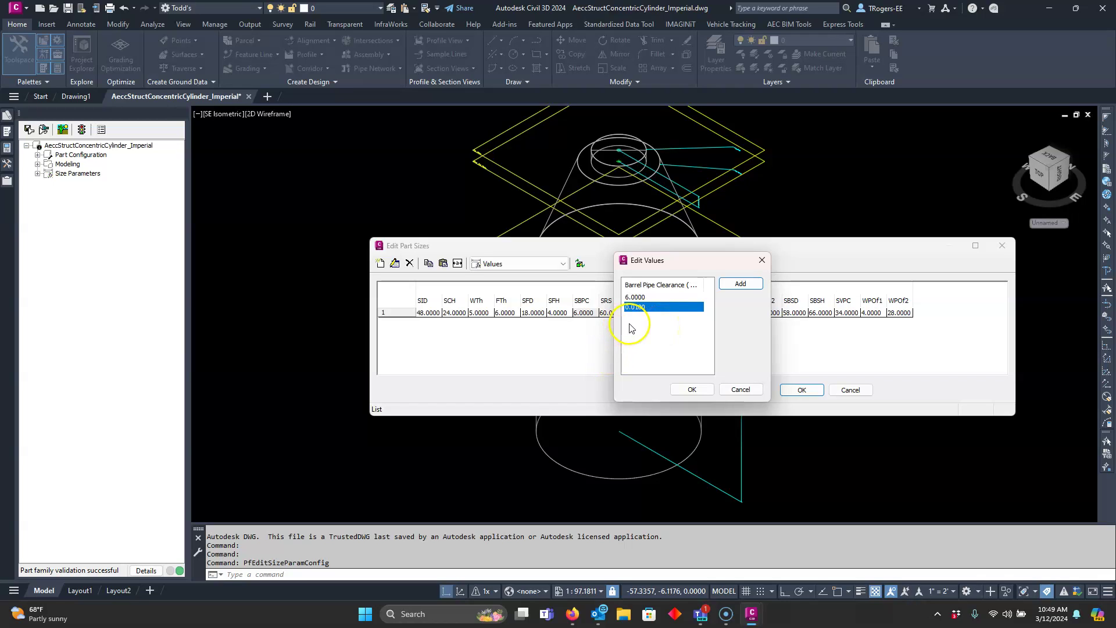
left_click(689, 390)
left_click(796, 388)
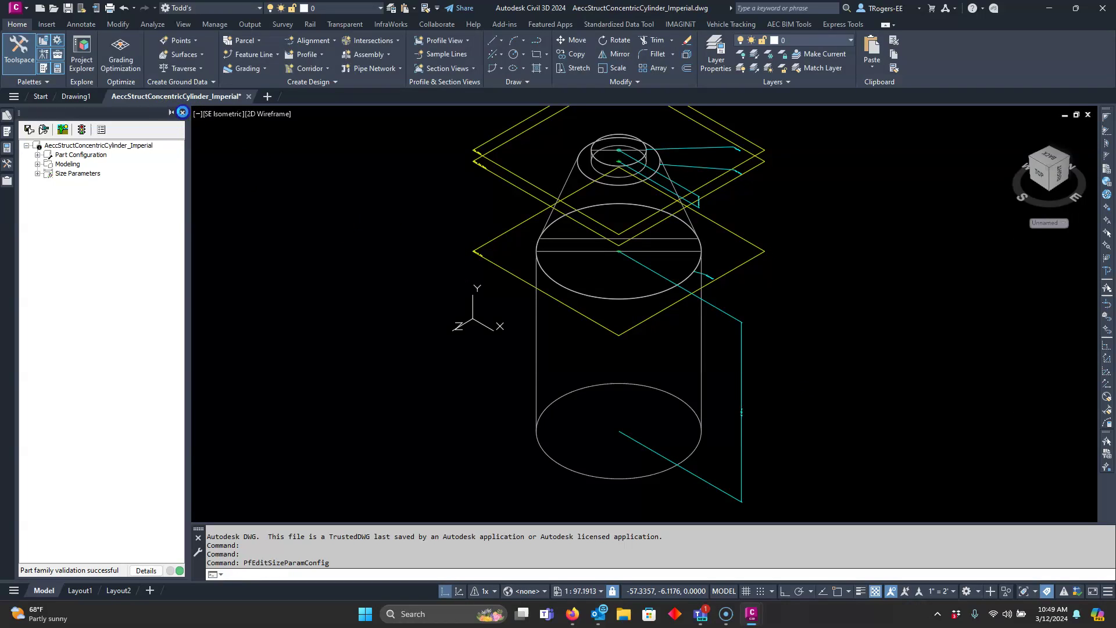
- Close Part Builder, saving the changes to the Concentric Cylindrical Structure part
left_click(182, 112)
left_click(537, 345)
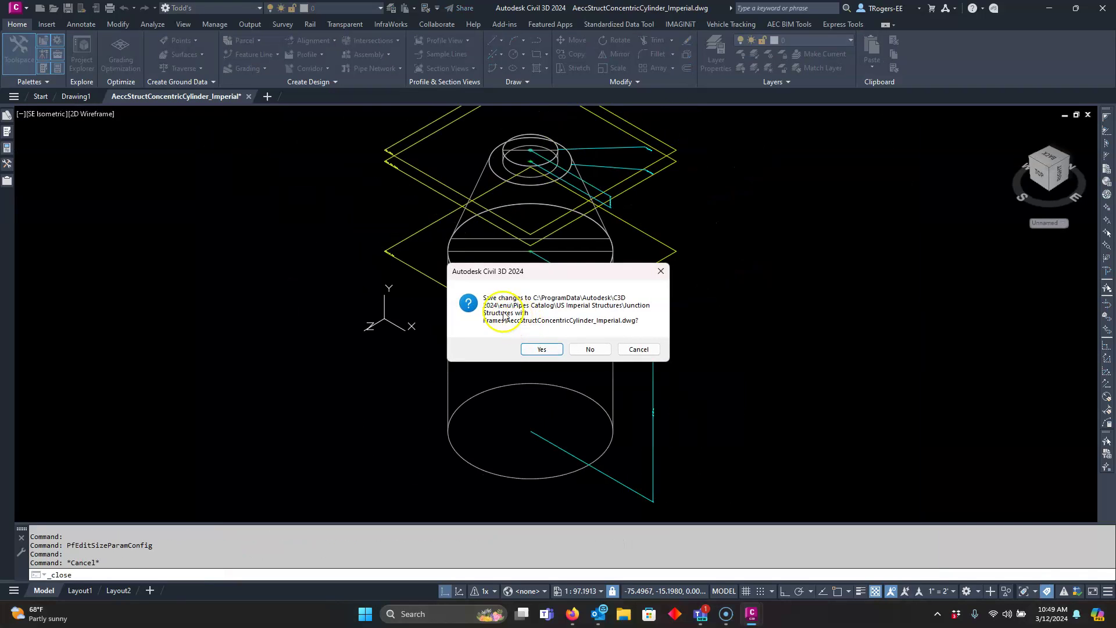
left_click(541, 350)
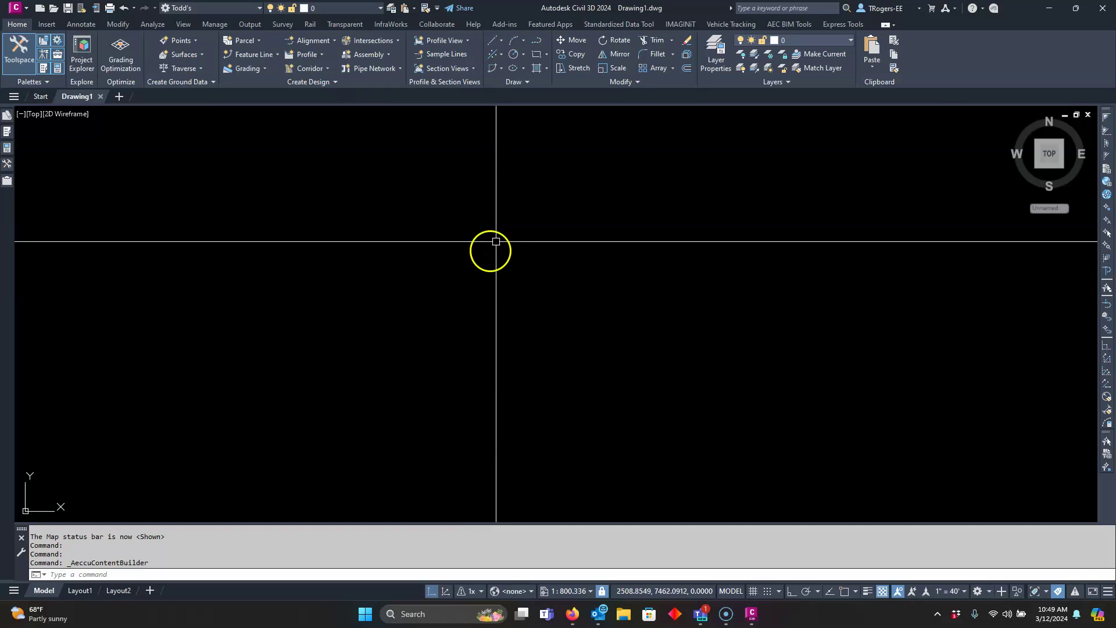
- Browse to C:\ProgramData\Autodesk\C3D 2024\enu and select the Pipes Catalog folder
left_click(626, 619)
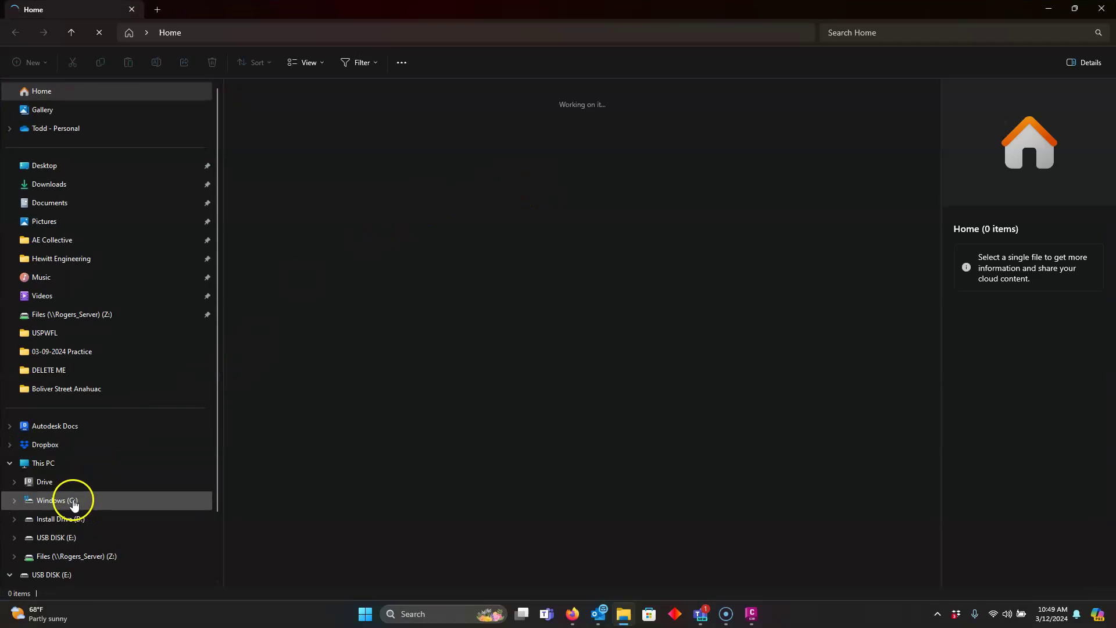
left_click(74, 501)
double_click(279, 393)
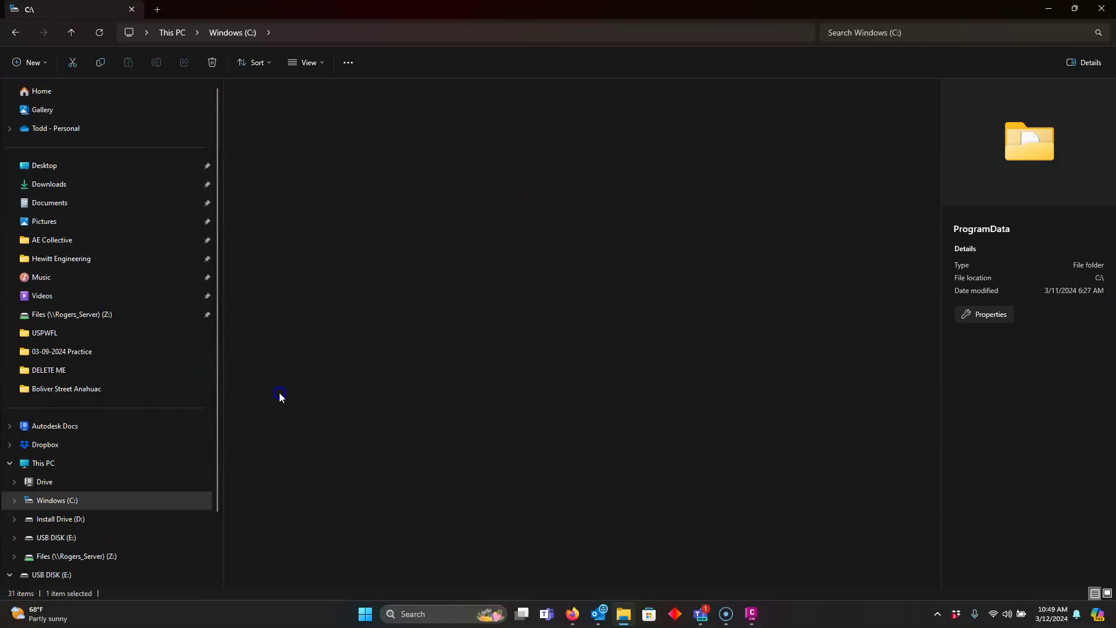
left_click(261, 162)
double_click(262, 162)
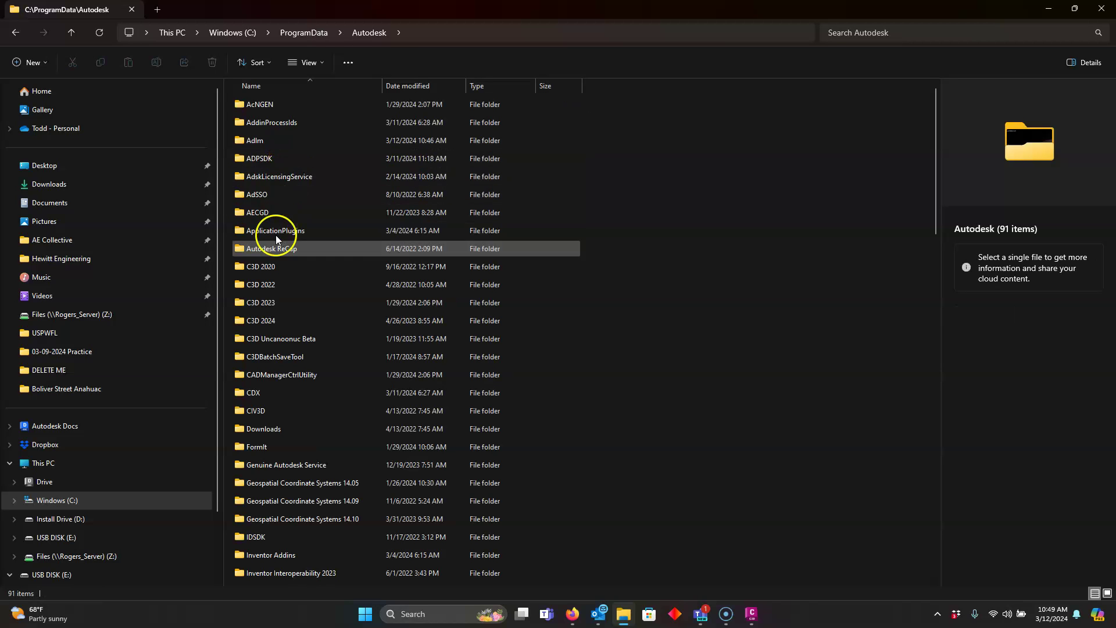
double_click(267, 322)
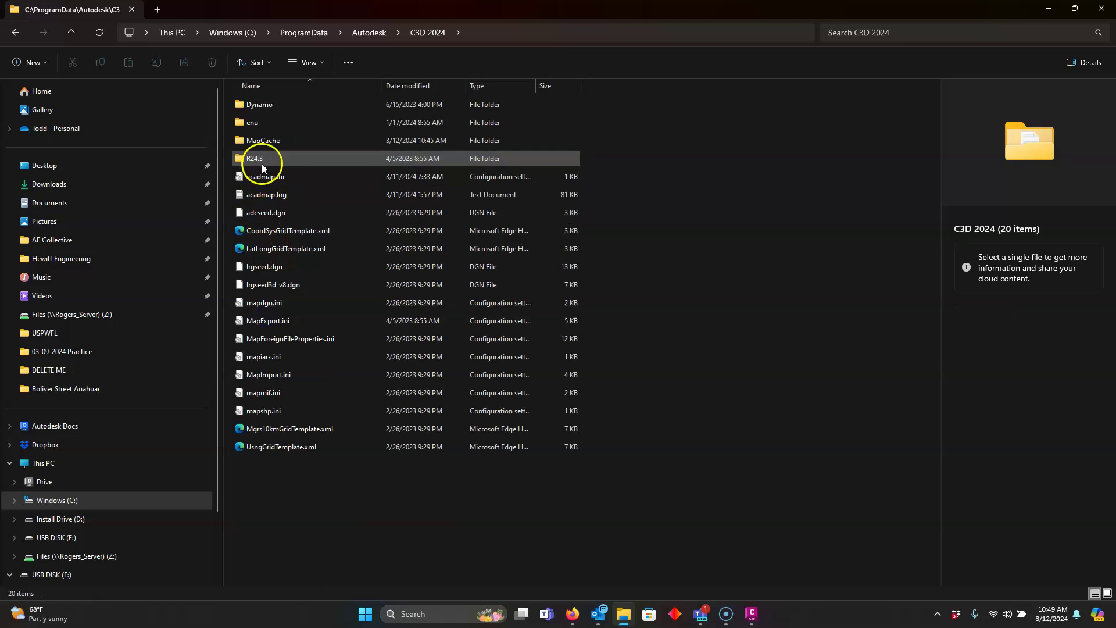
double_click(265, 122)
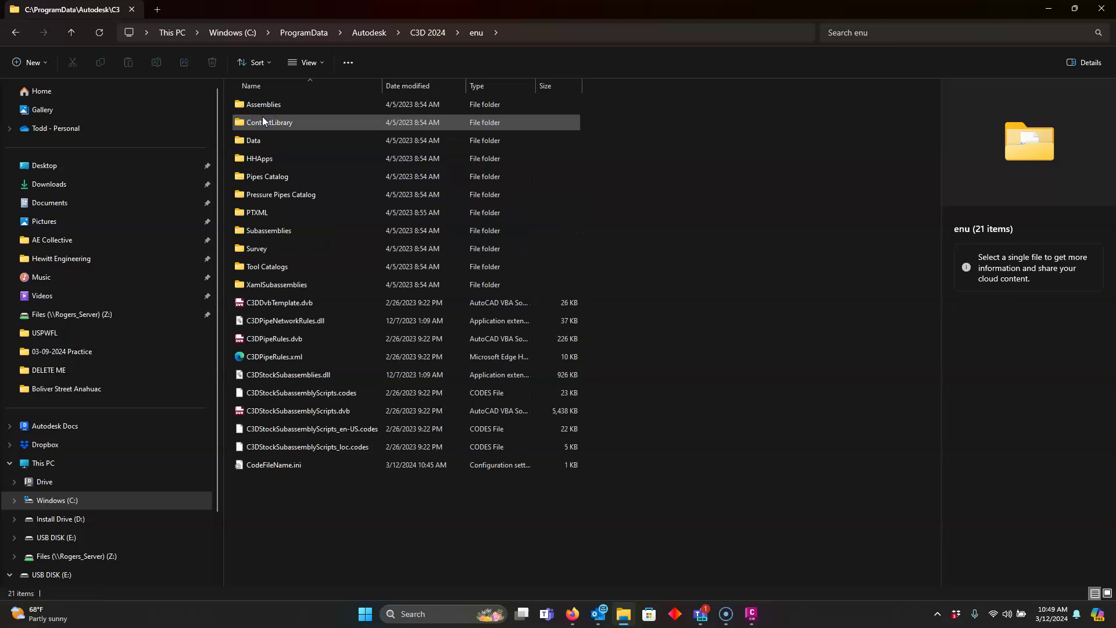
left_click(270, 173)
- Review the Pipes Catalog folder's Security permissions, cancel unchanged, and close File Explorer
right_click(270, 178)
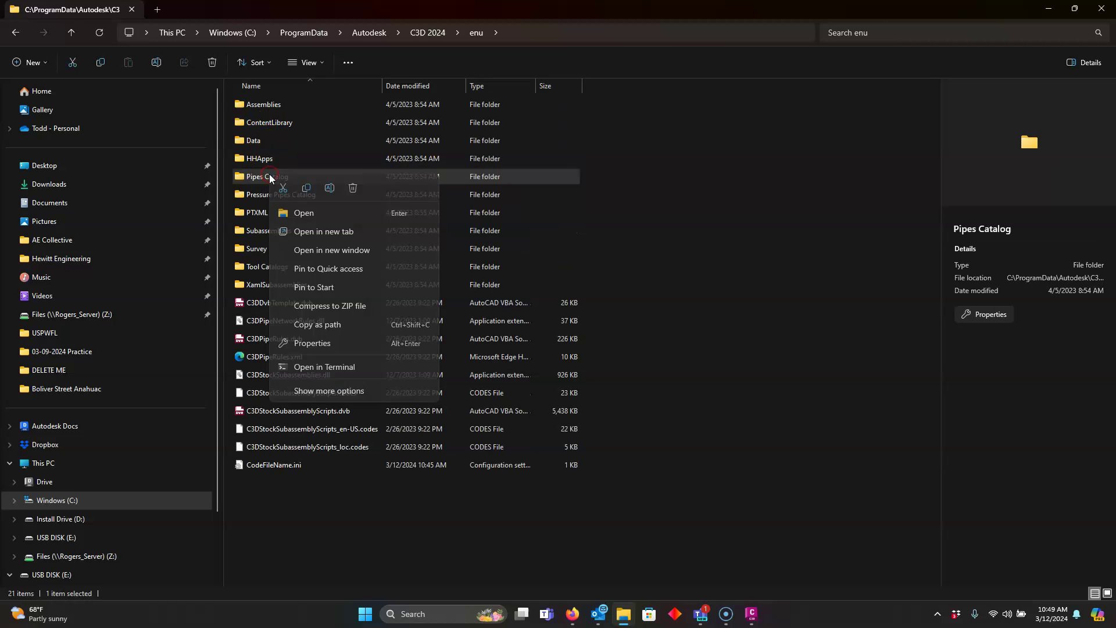
left_click(308, 410)
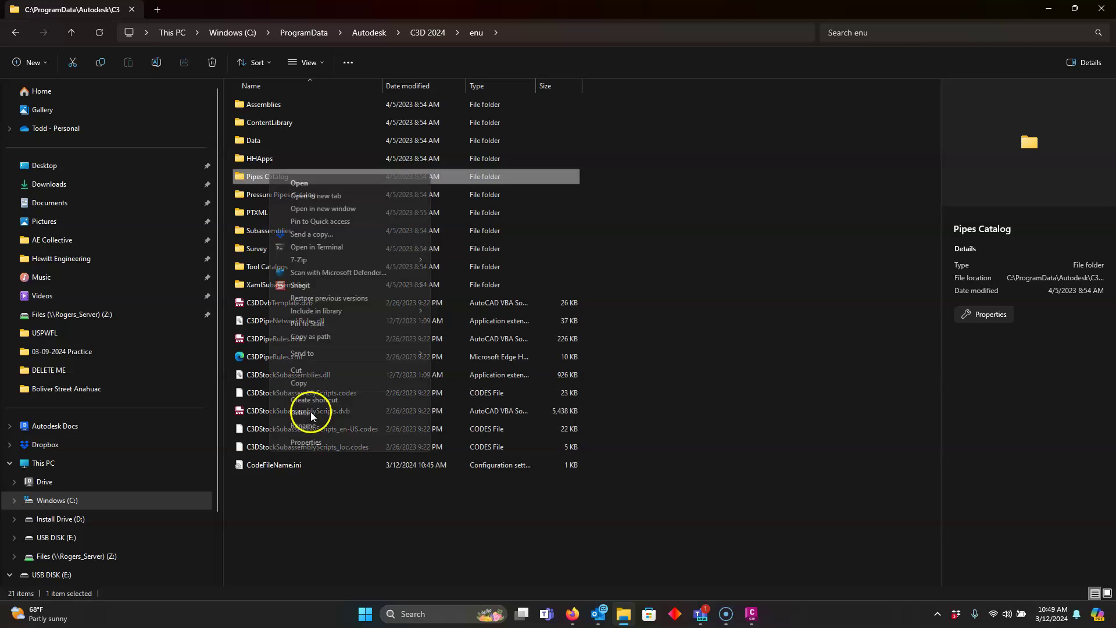
left_click(308, 442)
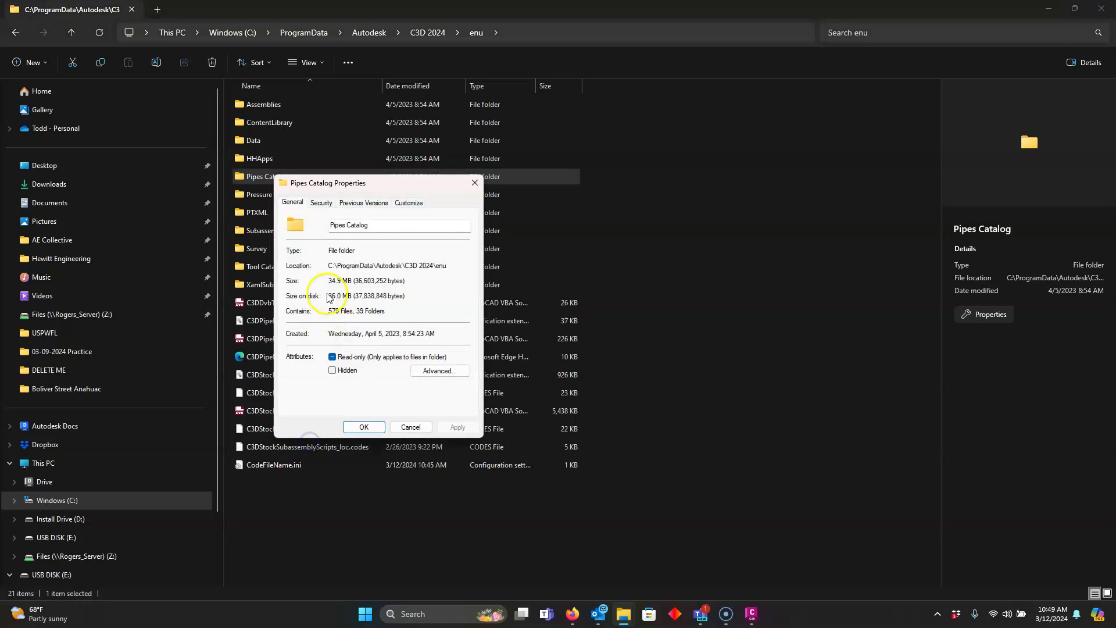
left_click(320, 204)
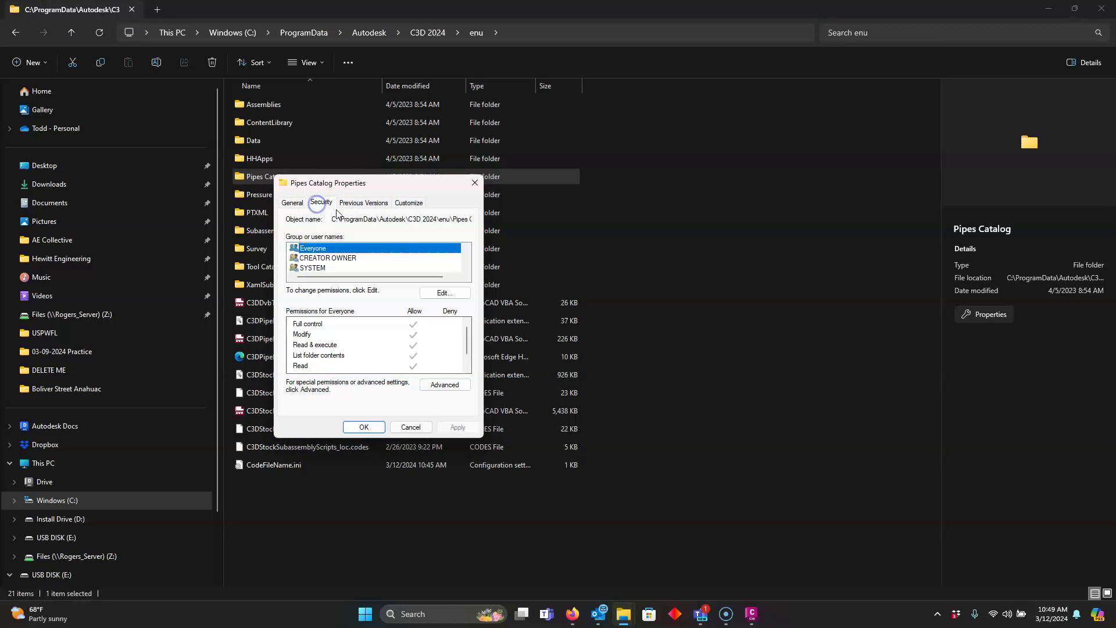
left_click(336, 268)
scroll(336, 268, "down", 2)
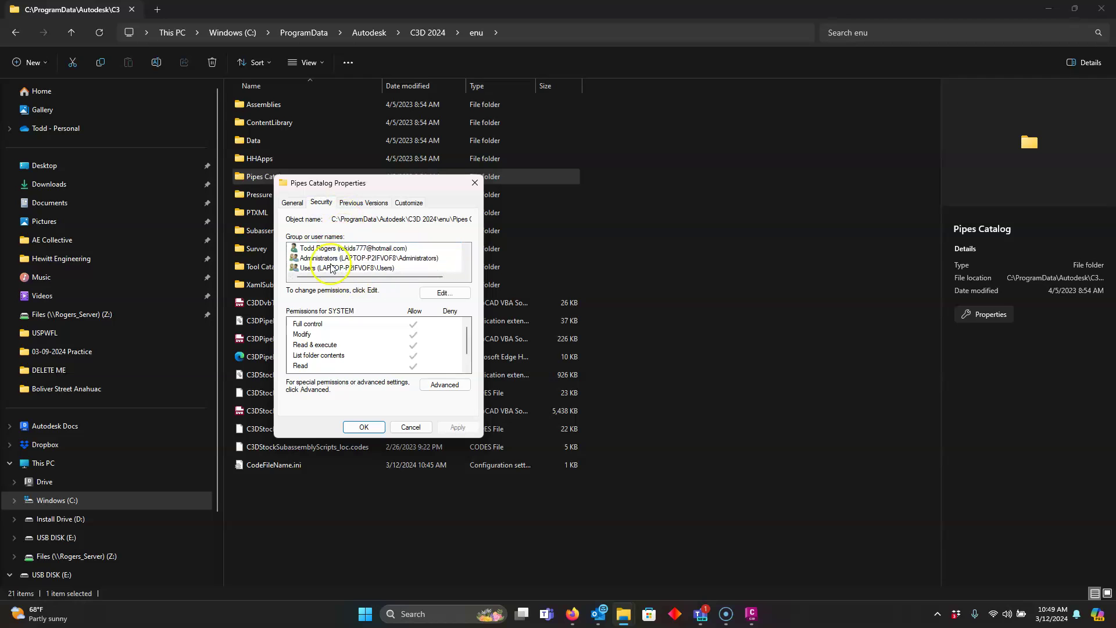
left_click(329, 260)
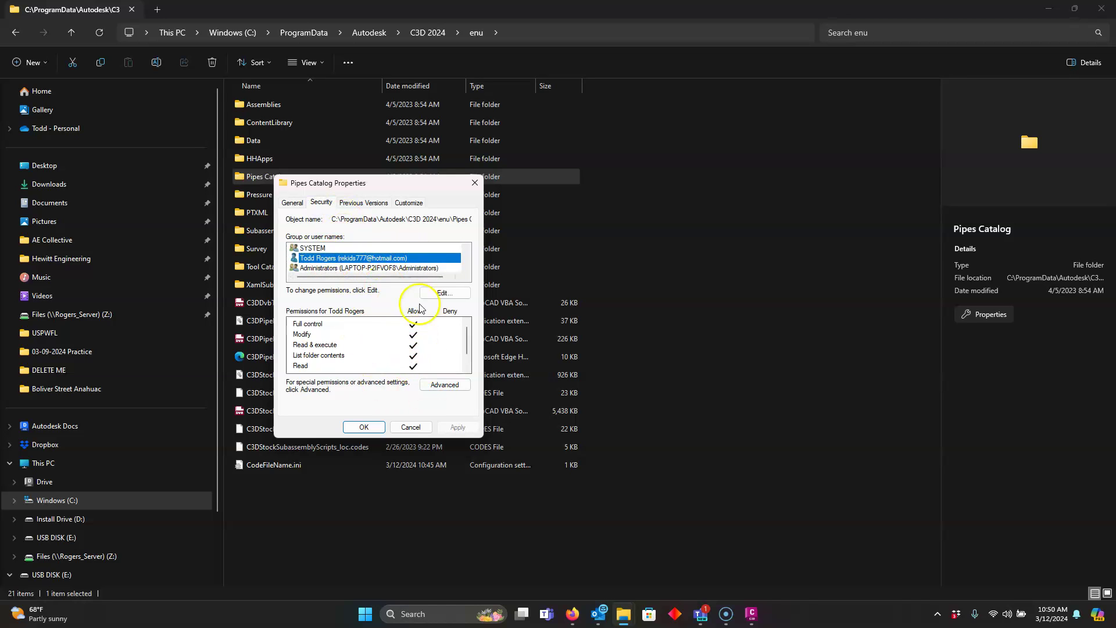
left_click(417, 429)
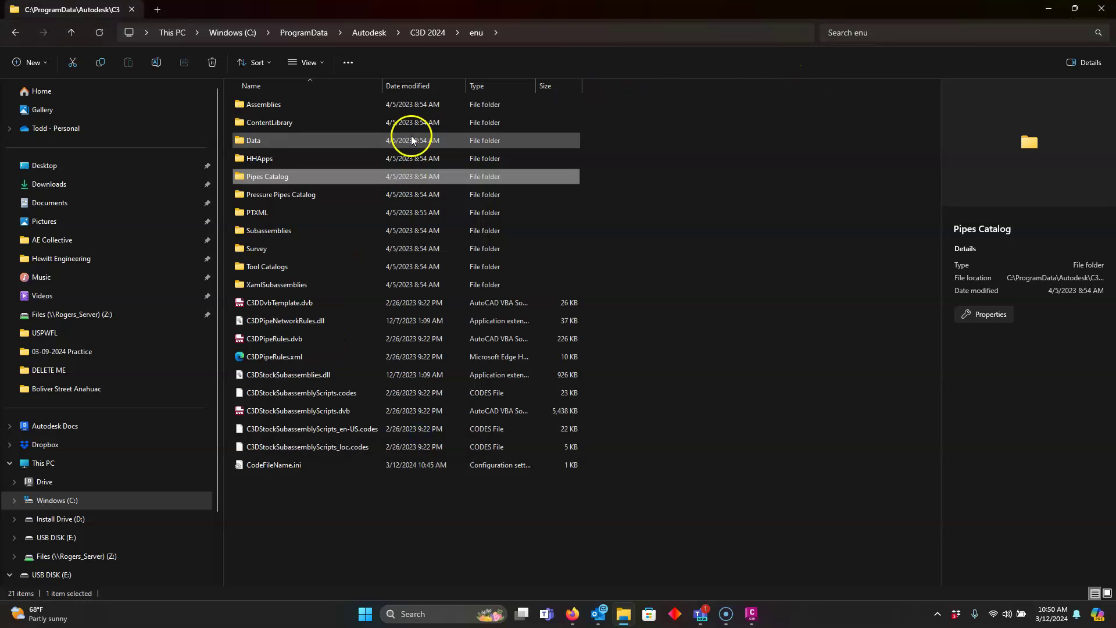
left_click(1103, 8)
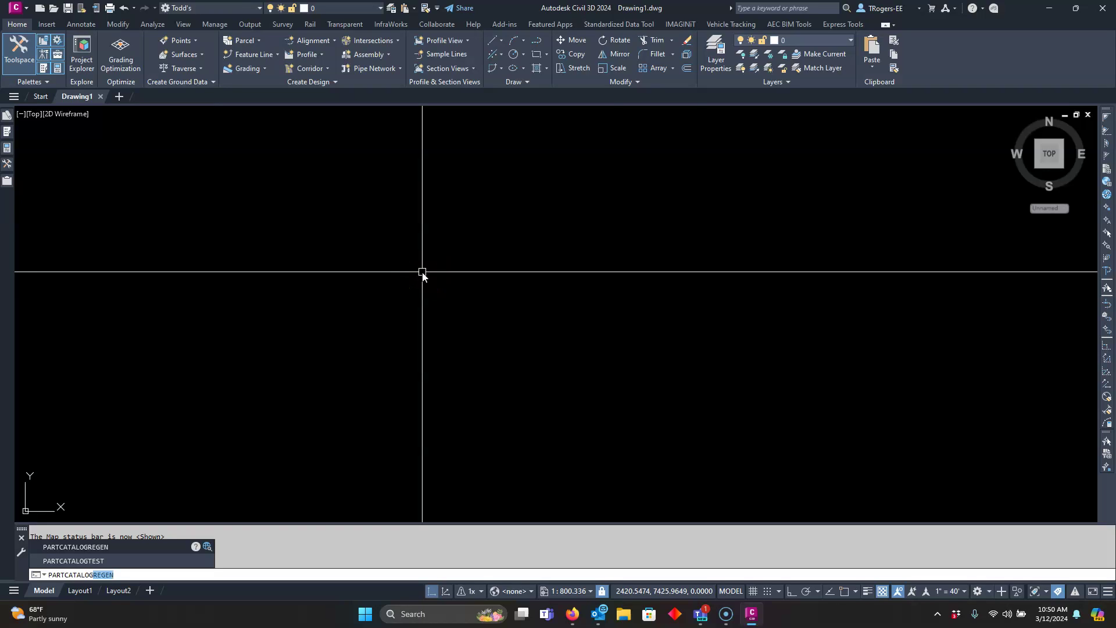
- Run PARTCATALOGREGEN on the Structure catalog, updating its 23 US Imperial parts
type("gen")
key("Return")
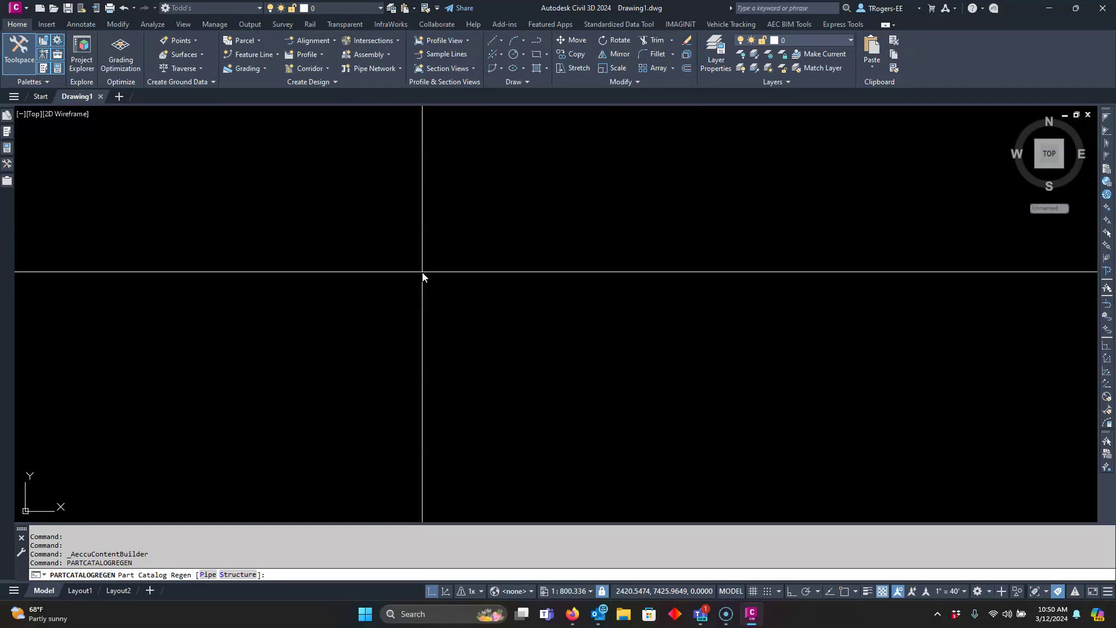
type("s")
key("Return")
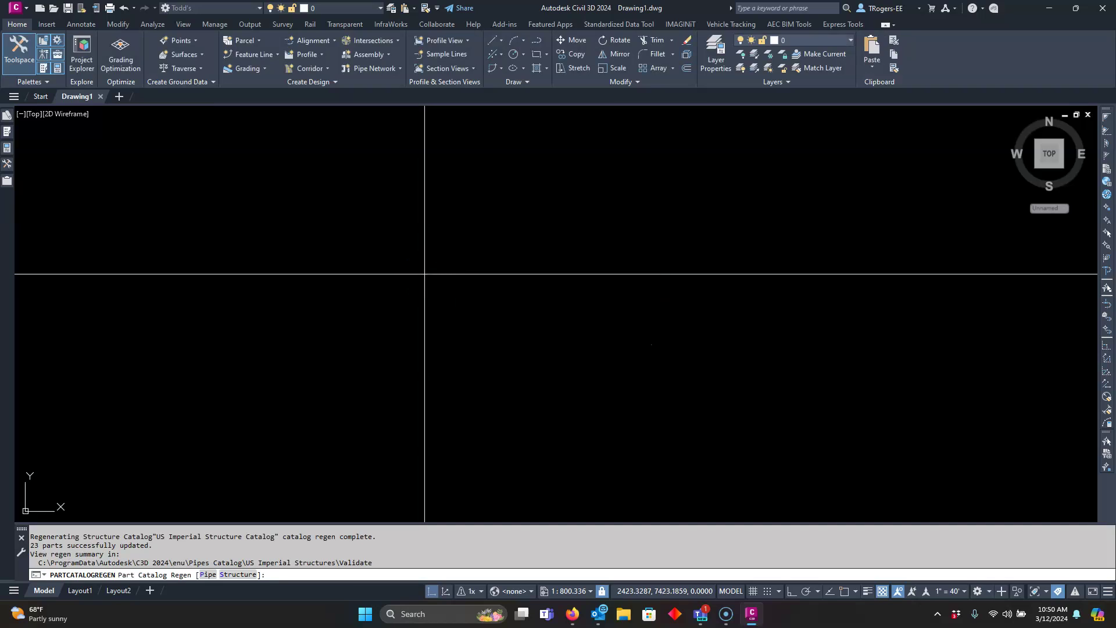
key("Escape")
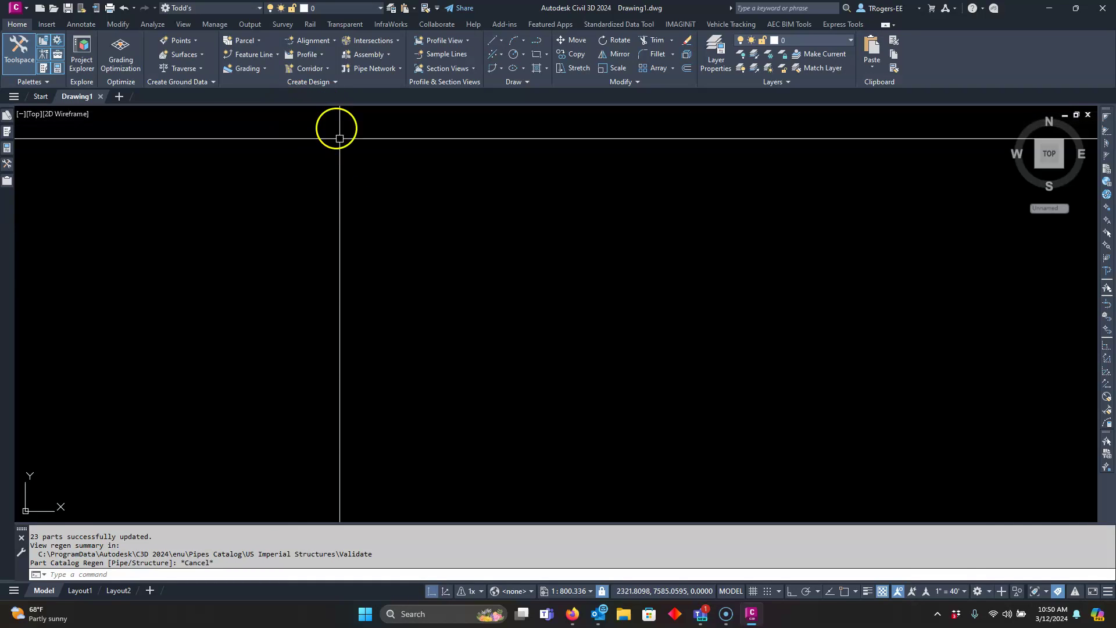
left_click(299, 69)
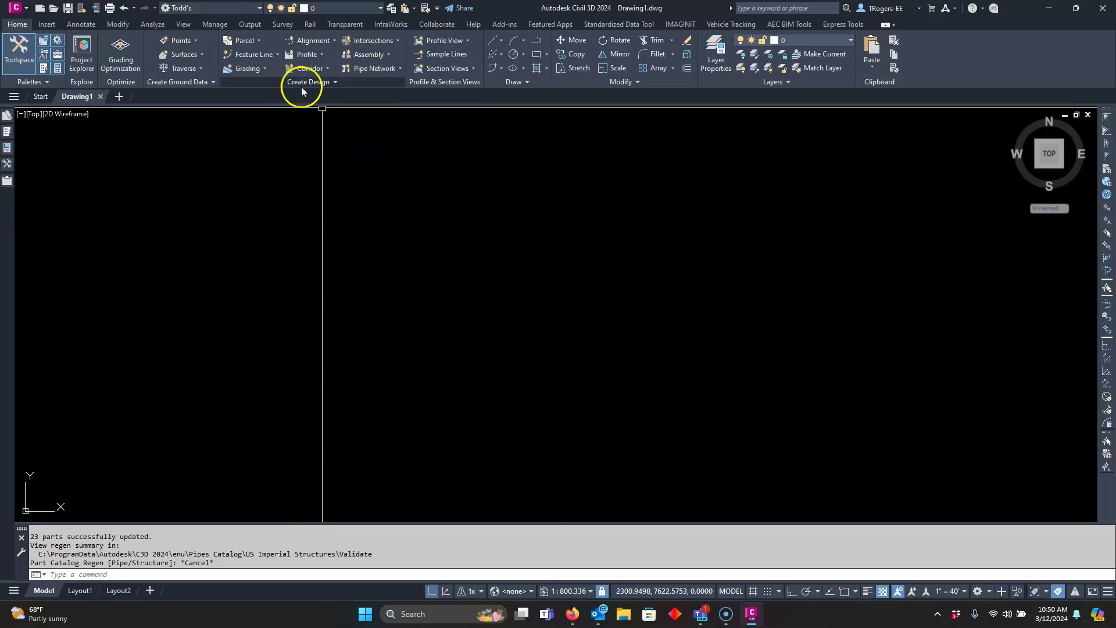
- Start a new pipe network by layout using the Storm Sewer parts list
left_click(360, 69)
left_click(372, 80)
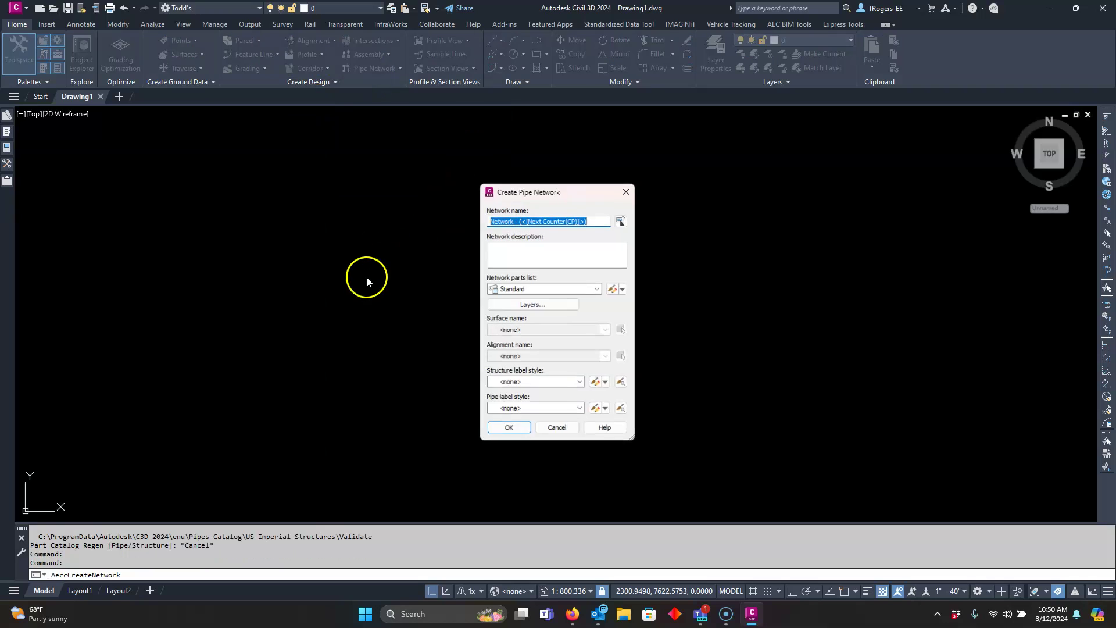
left_click(521, 289)
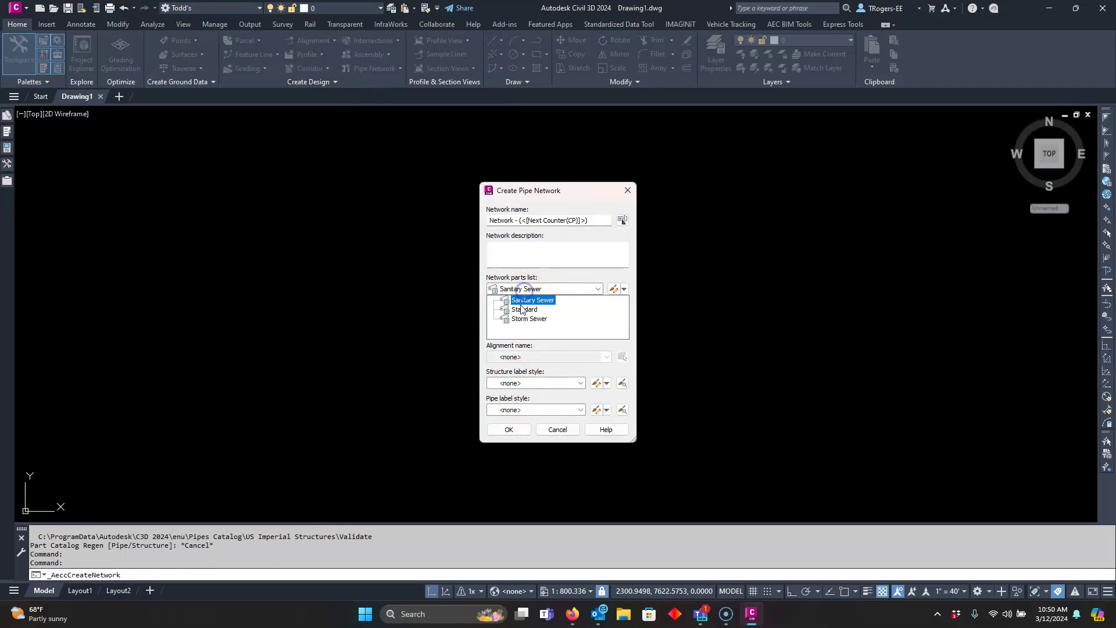
left_click(519, 318)
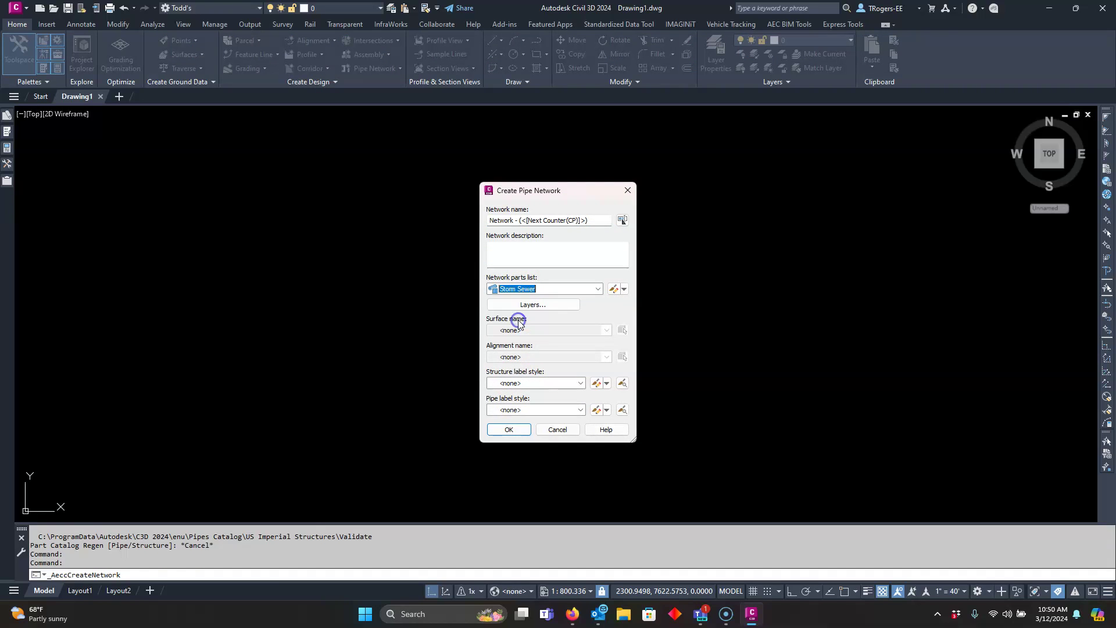
left_click(507, 429)
- Lay one pipe between a lower-left and an upper-right structure, then select the lower structure
left_click(425, 350)
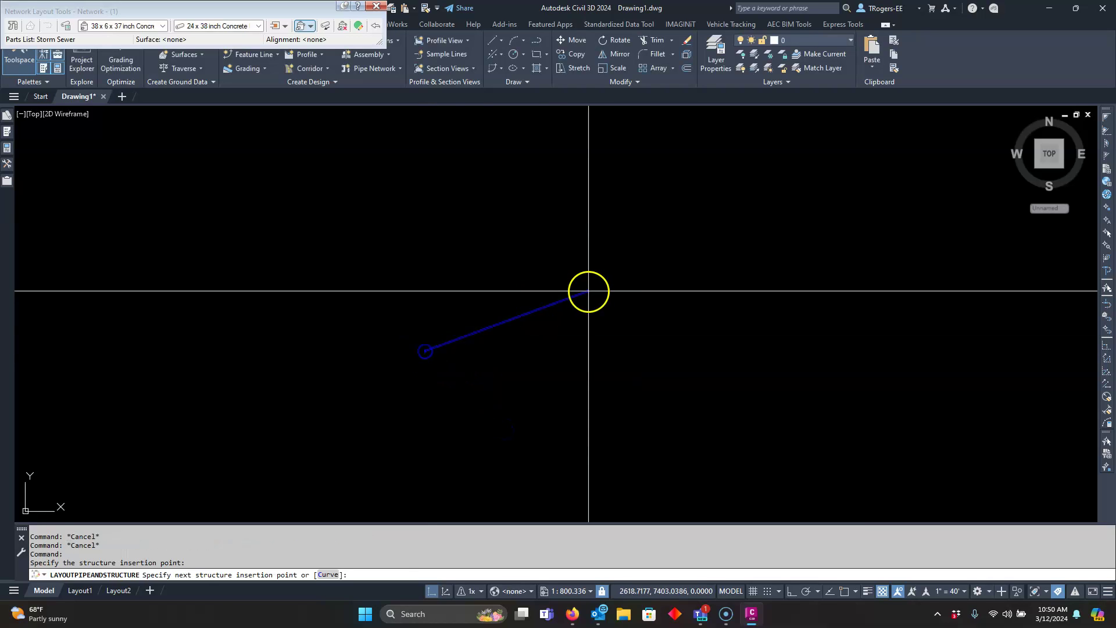
left_click(591, 286)
scroll(515, 322, "up", 4)
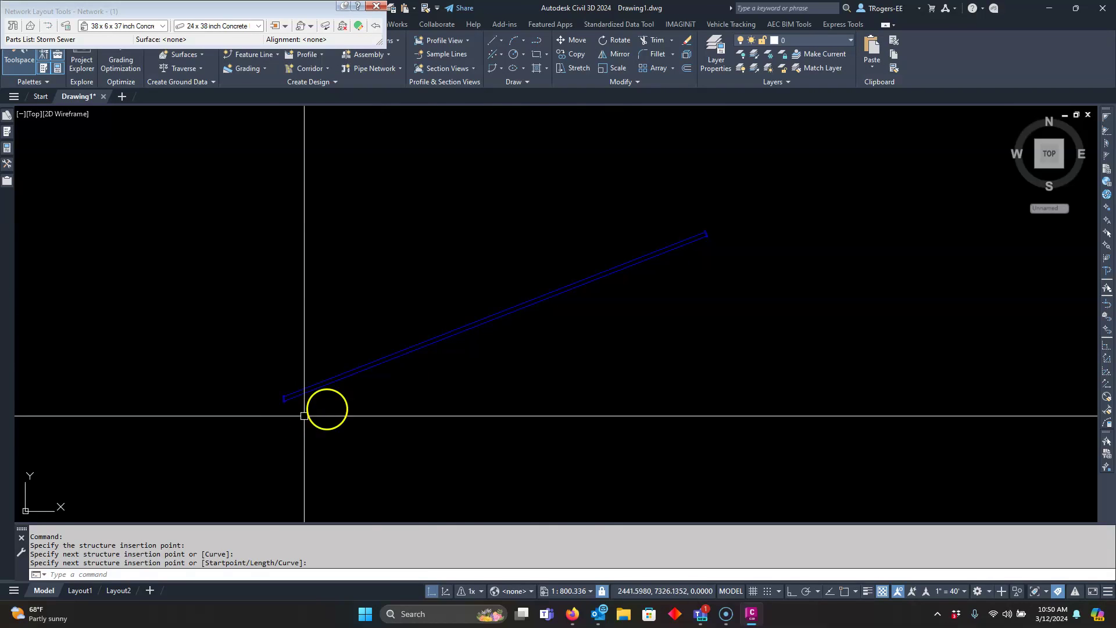
key("Escape")
left_click(243, 443)
left_click(342, 333)
- Swap the lower-left structure for the Concentric Structure 48 dia
right_click(309, 387)
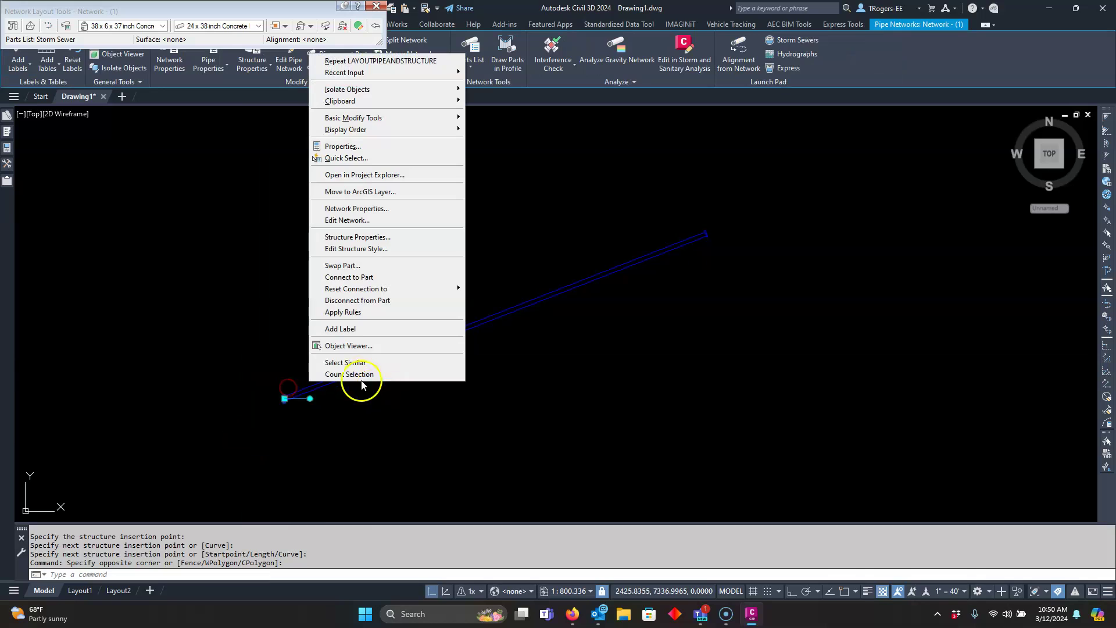
left_click(340, 266)
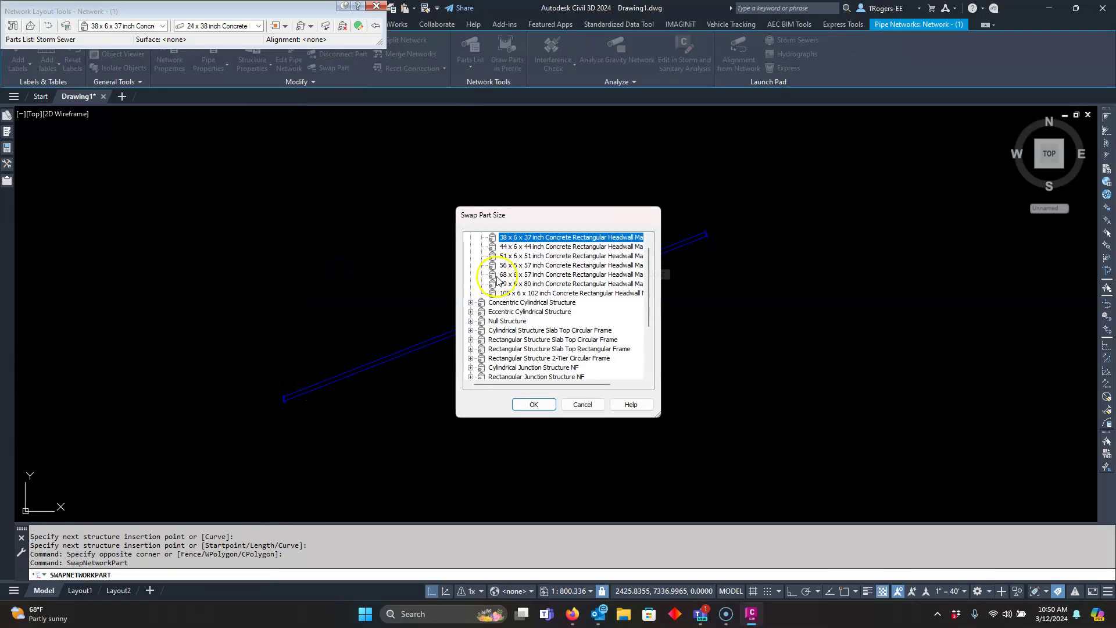
left_click(471, 302)
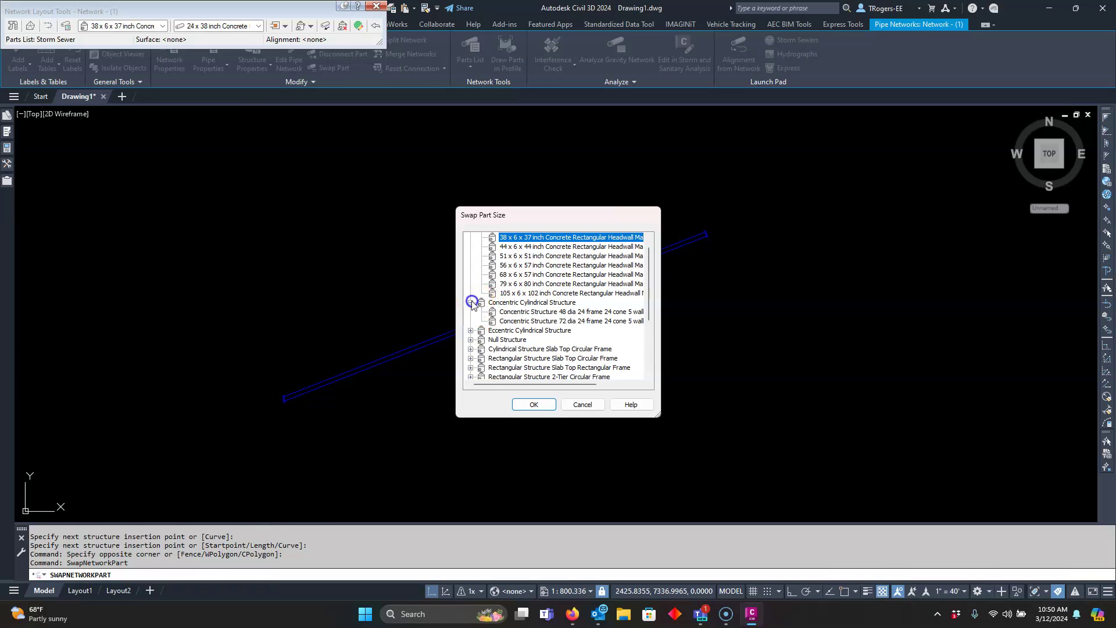
left_click(501, 312)
scroll(510, 353, "up", 1)
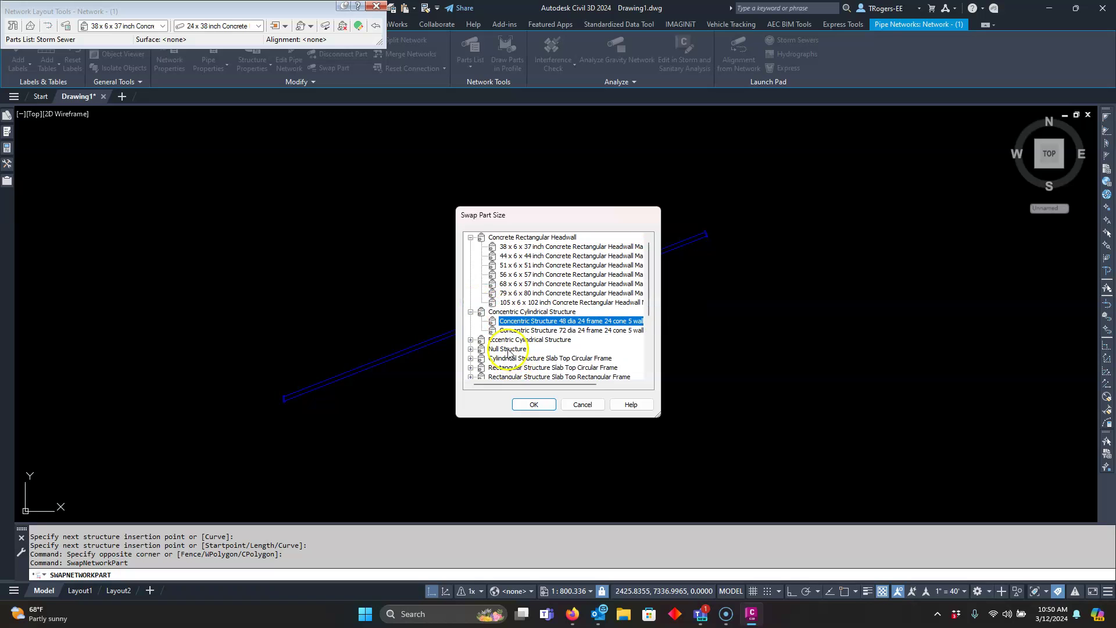
left_click(519, 404)
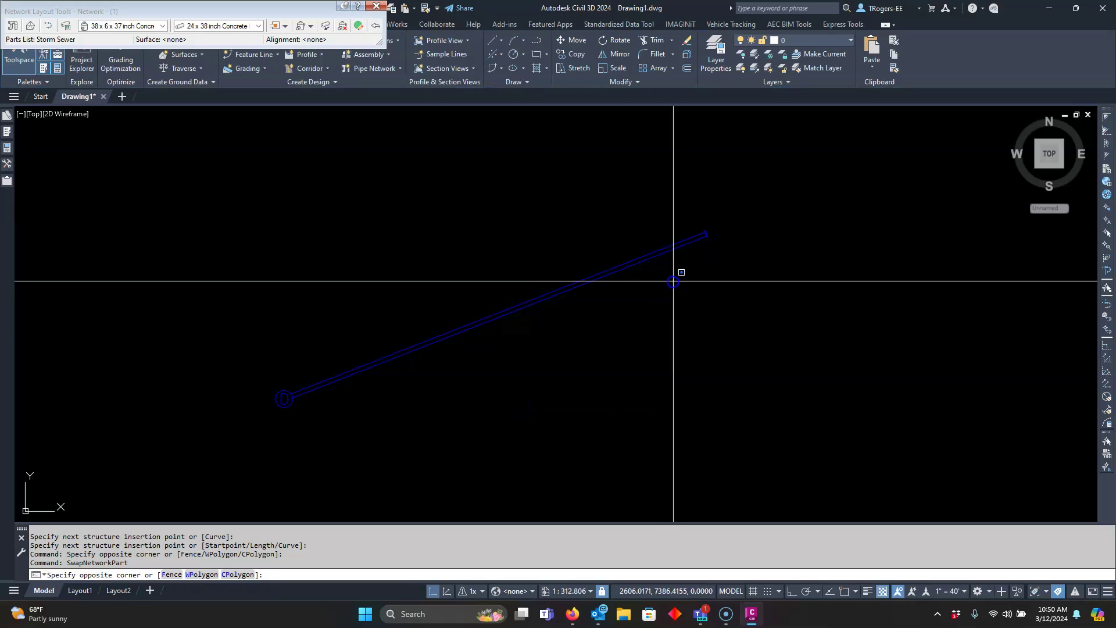
- Inspect the upper end structure's properties without making changes
left_click(725, 227)
right_click(722, 229)
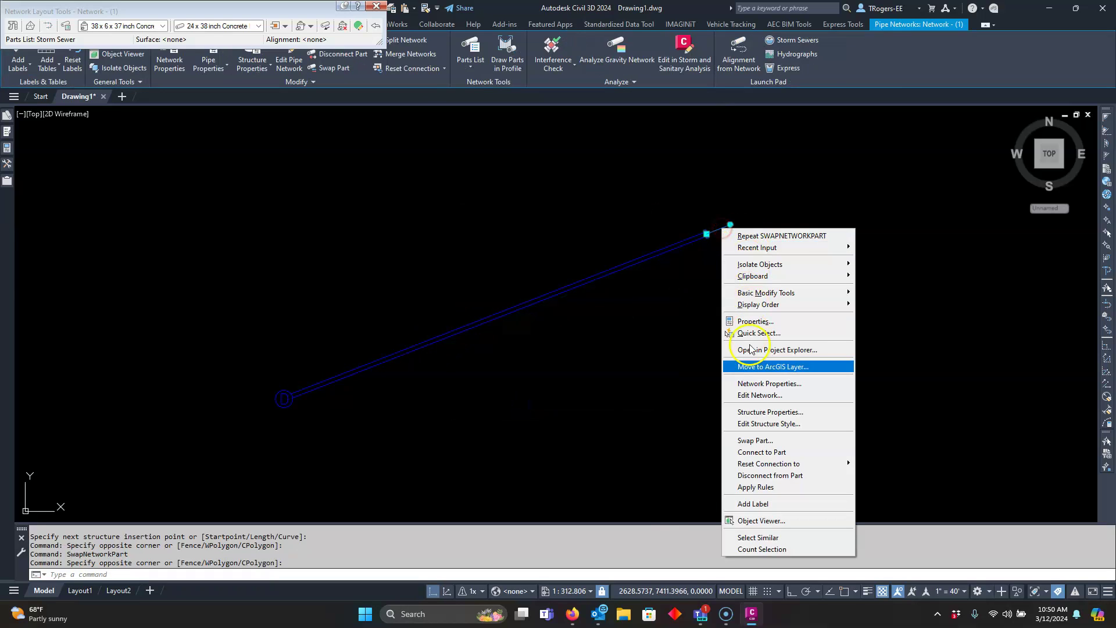
left_click(746, 414)
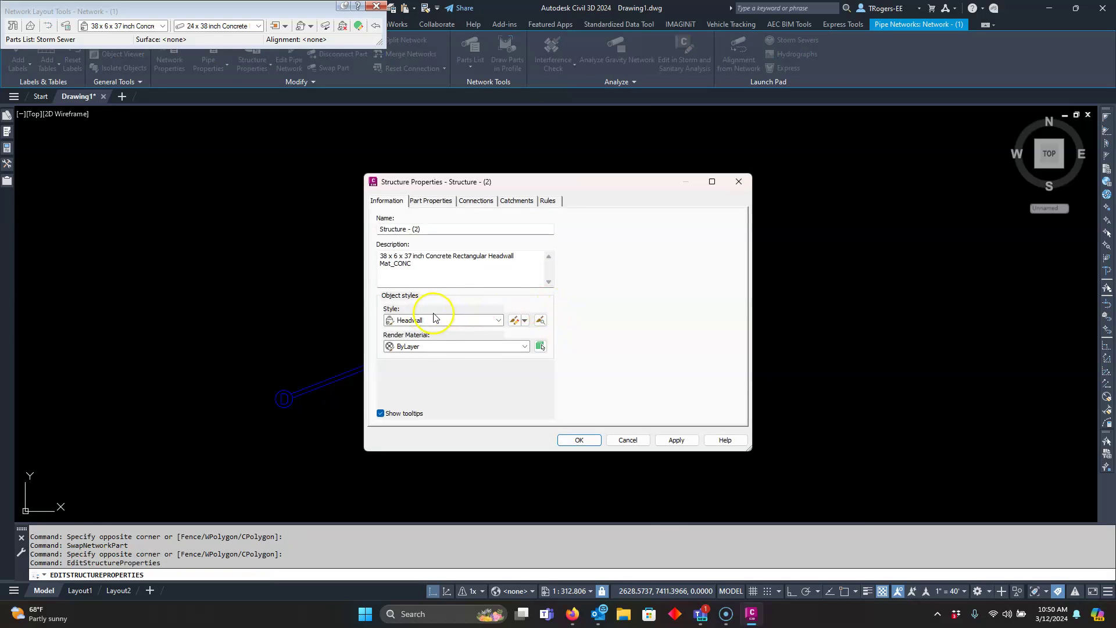
left_click(627, 439)
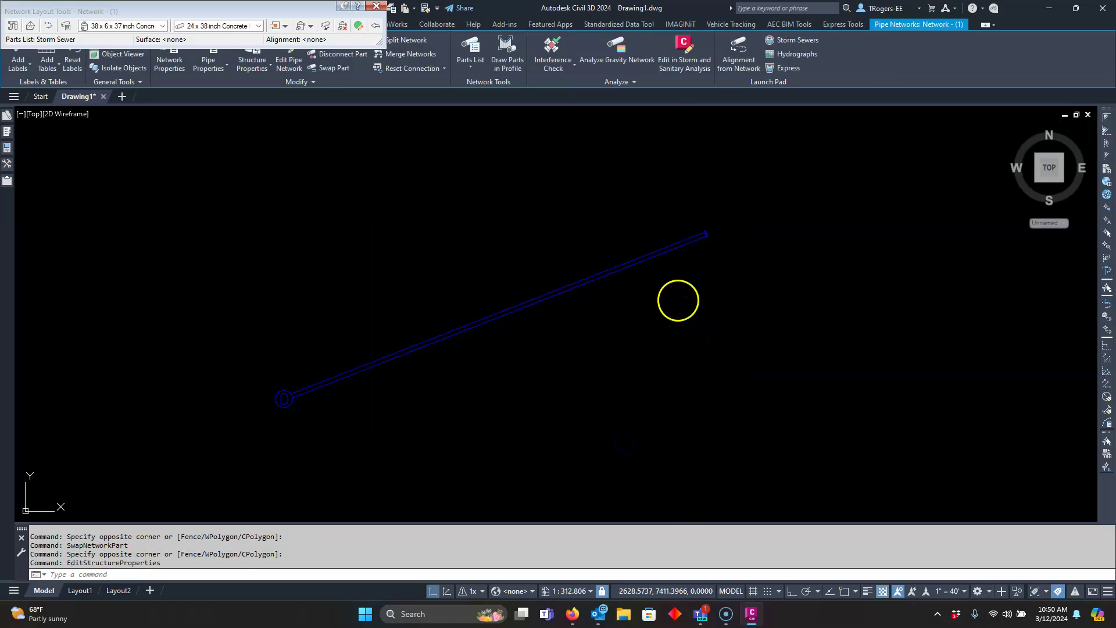
- Swap the upper end structure for the Concentric Structure 48 dia as well
left_click(678, 299)
left_click(742, 225)
right_click(759, 204)
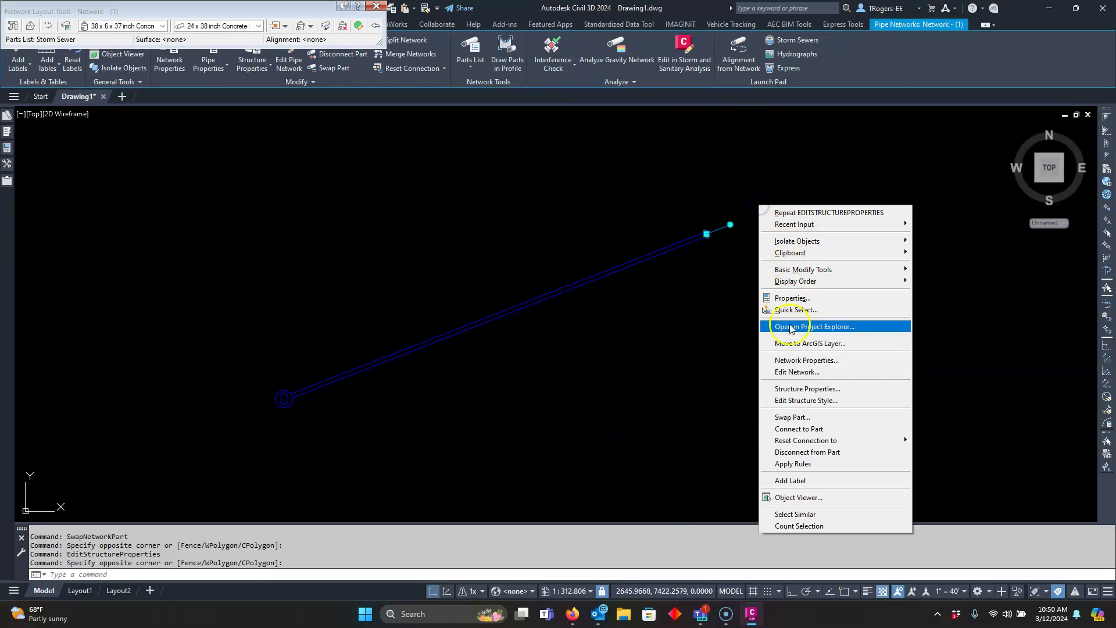
left_click(779, 416)
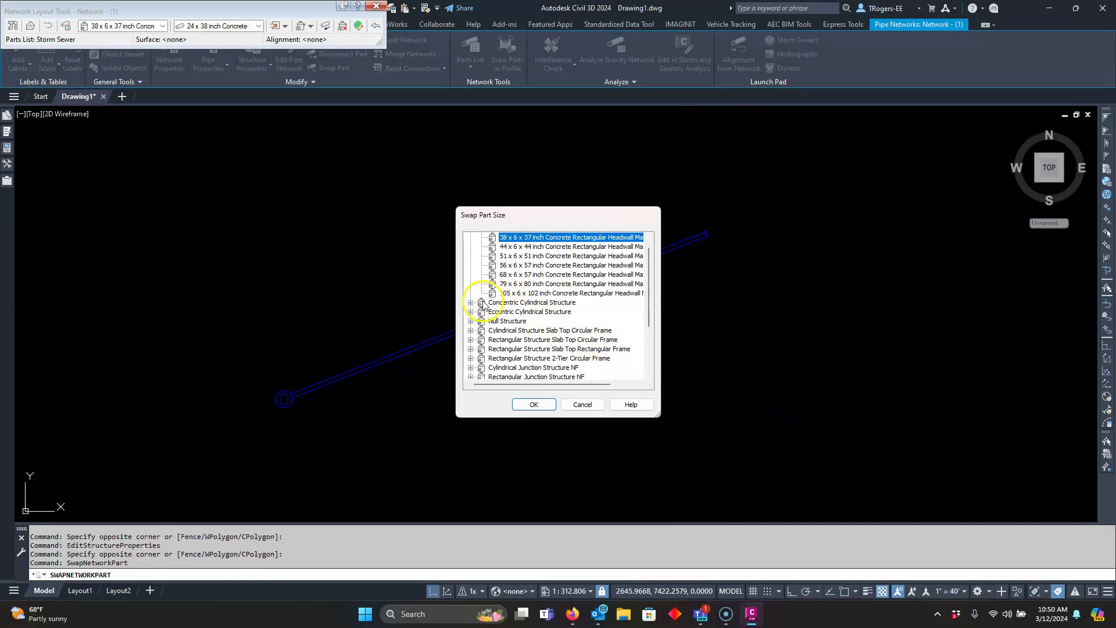
left_click(471, 302)
left_click(523, 312)
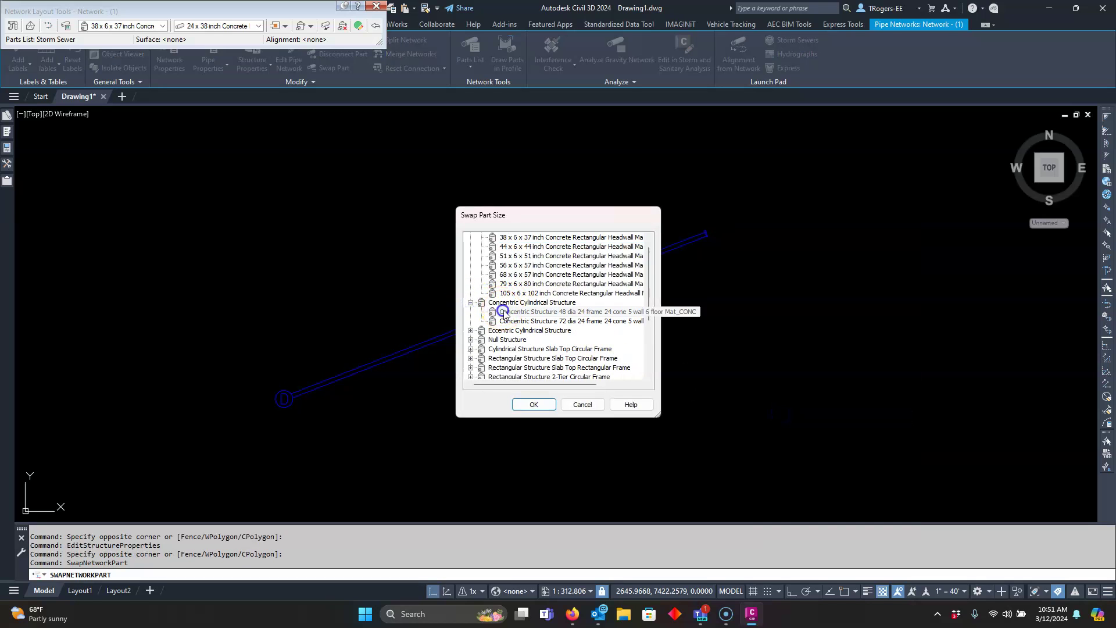
left_click(534, 406)
- Select the swapped upper end structure and bring up its context menu
left_click(706, 237)
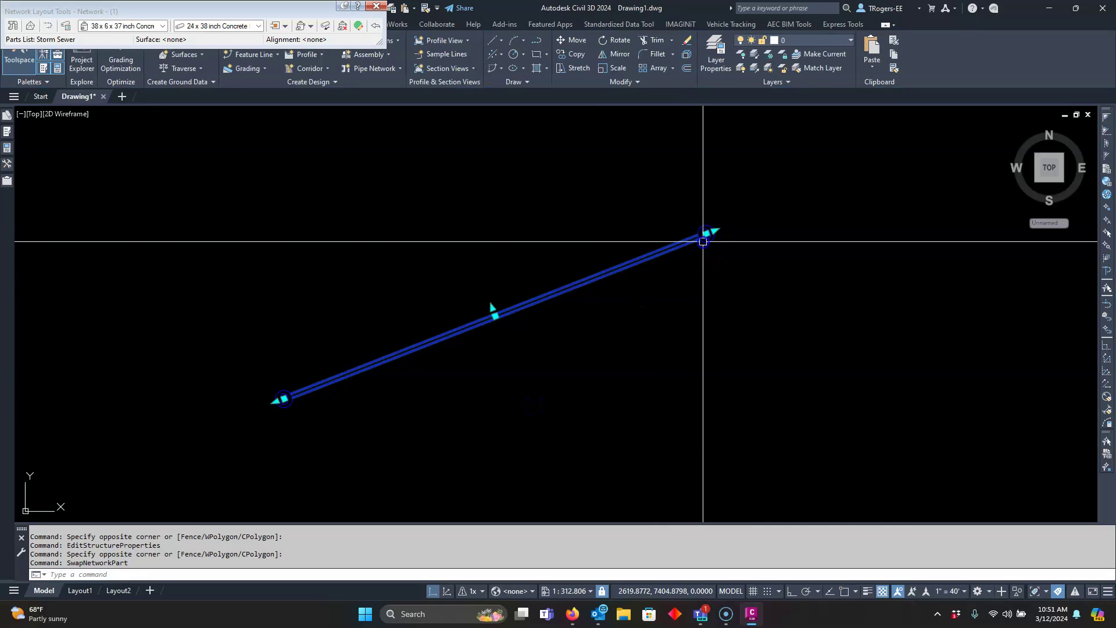
right_click(705, 235)
key("Escape")
key("Escape")
left_click(707, 234)
right_click(715, 238)
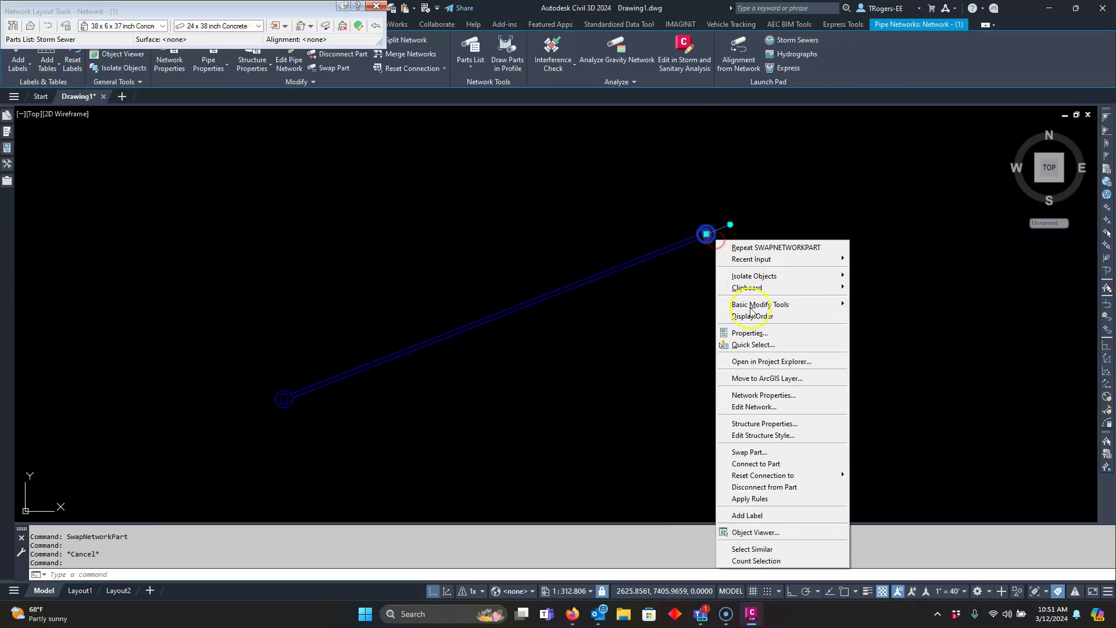
- In the end structure's Part Properties, set Barrel Pipe Clearance to 0.100"
left_click(749, 427)
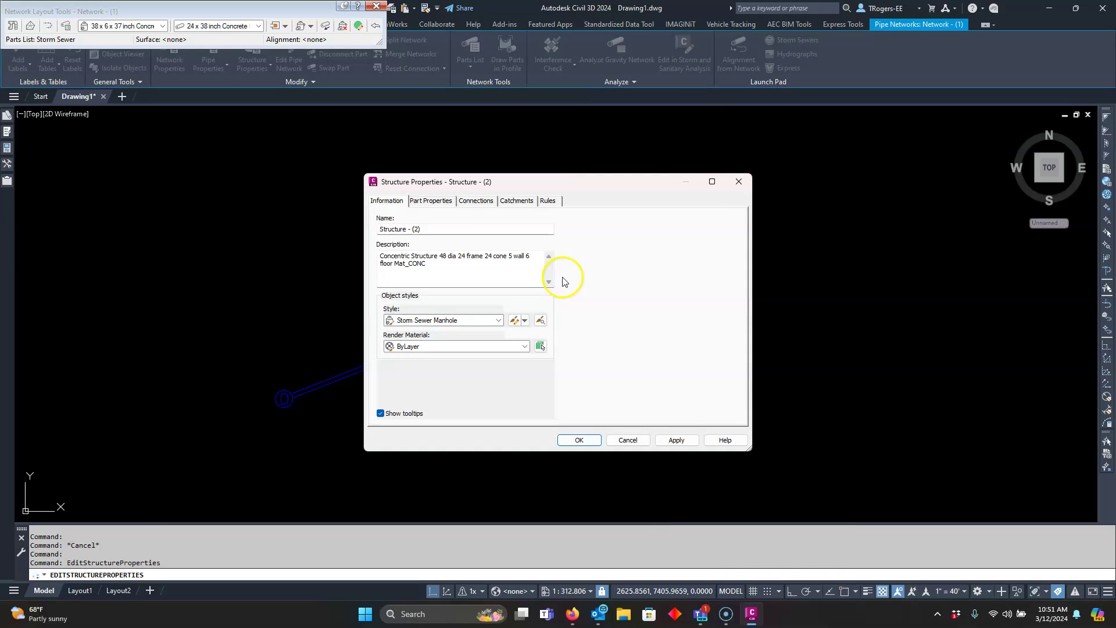
left_click(444, 198)
scroll(578, 323, "down", 5)
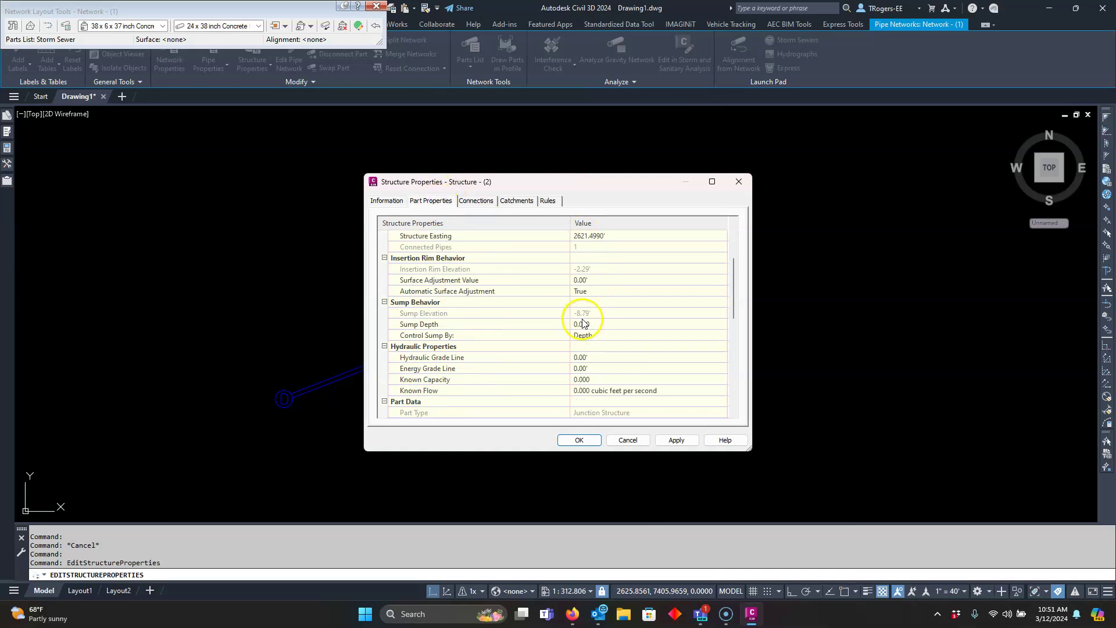
scroll(540, 334, "down", 4)
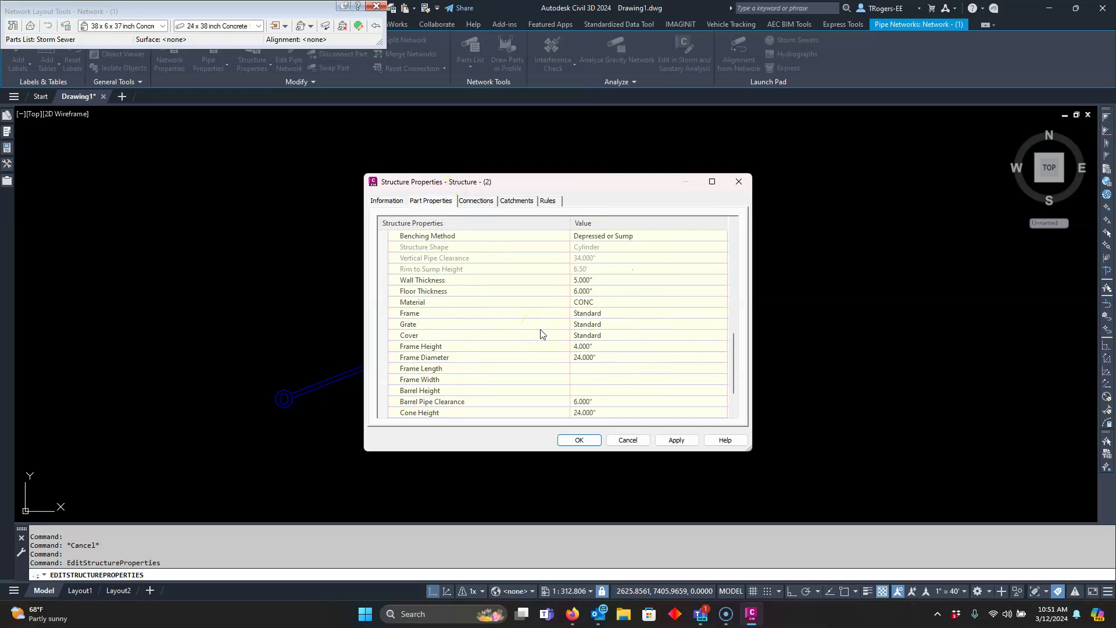
left_click(449, 369)
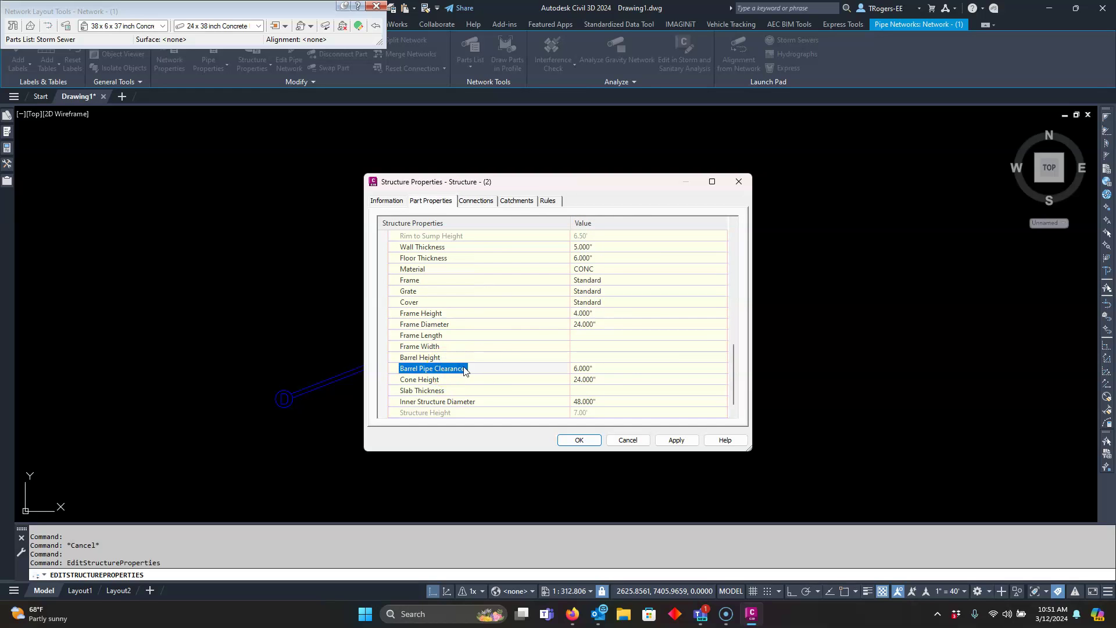
left_click(612, 367)
left_click(616, 368)
left_click(590, 381)
- Set Automatic Surface Adjustment to False and begin editing the Insertion Rim Elevation
scroll(581, 337, "up", 10)
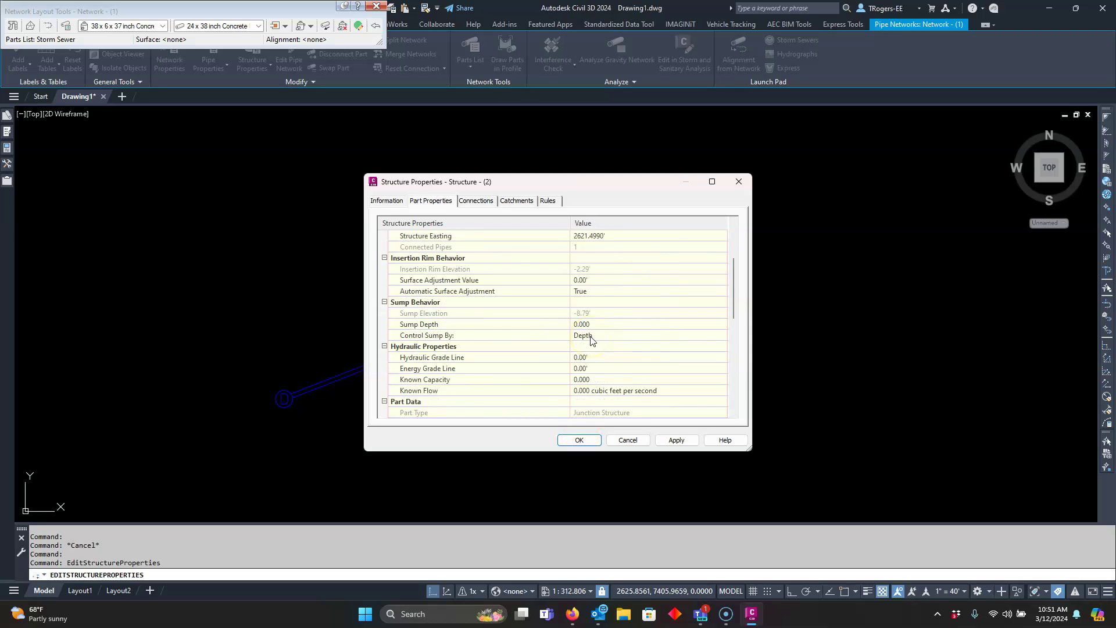
scroll(590, 340, "up", 3)
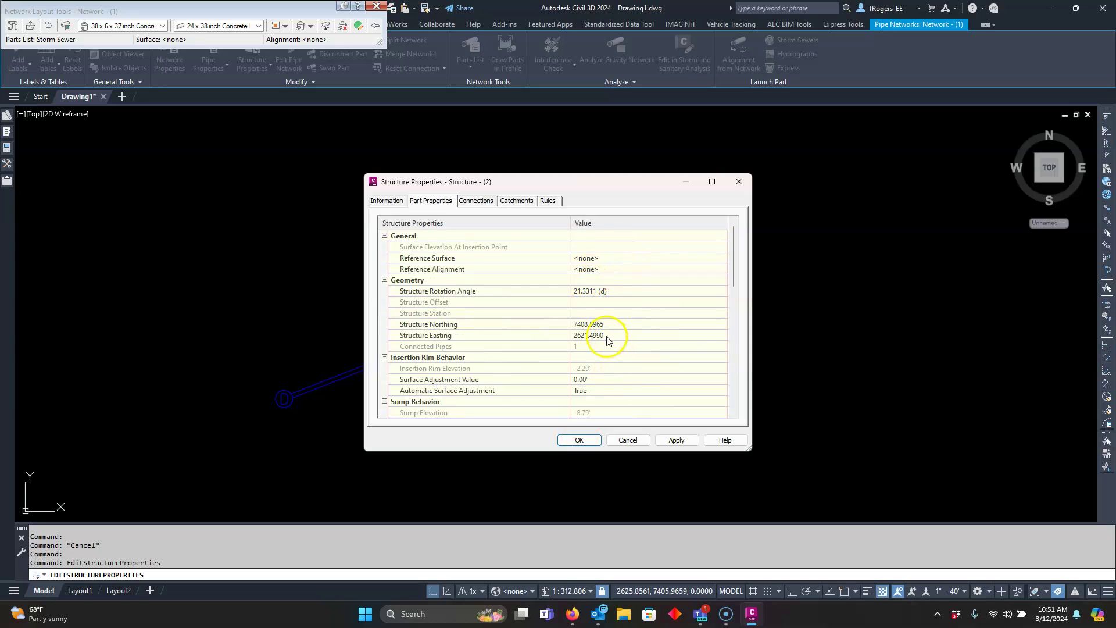
scroll(607, 340, "down", 2)
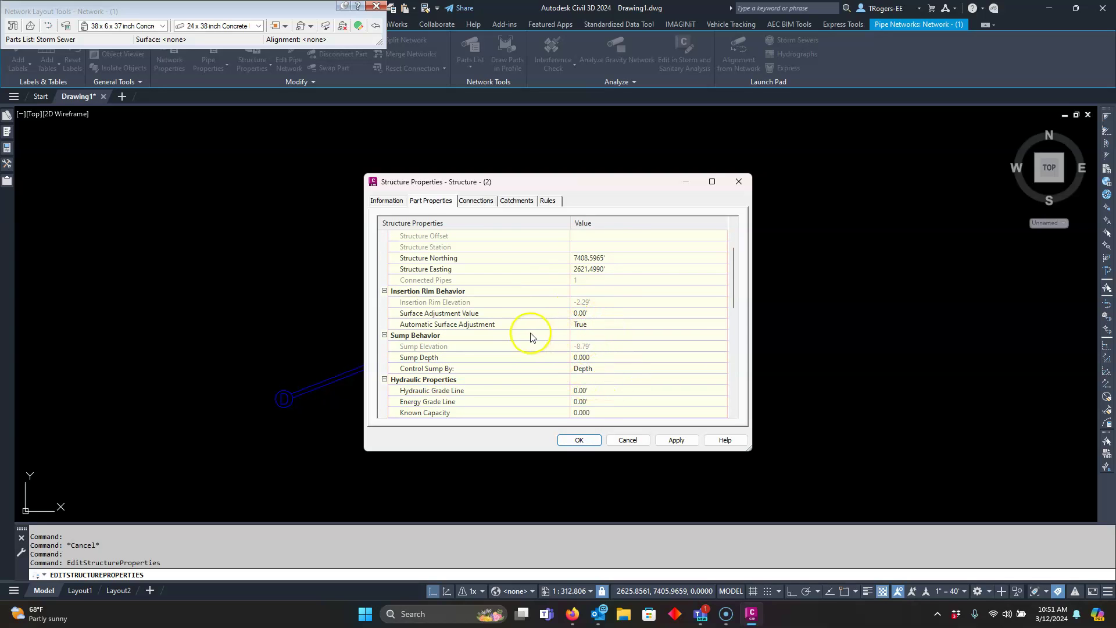
left_click(598, 314)
left_click(594, 329)
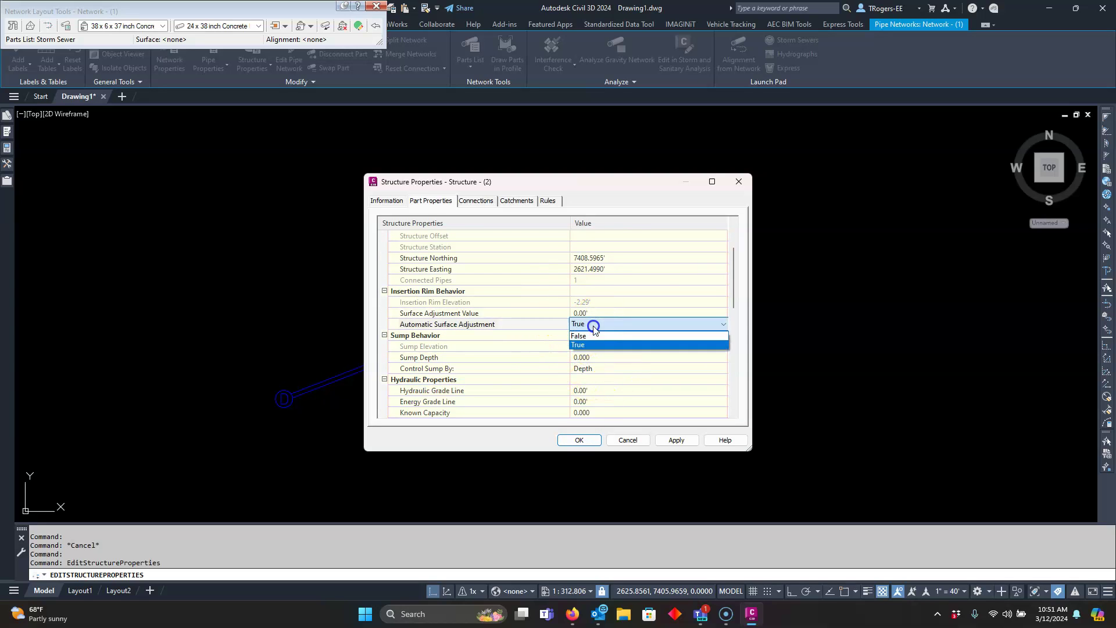
left_click(574, 347)
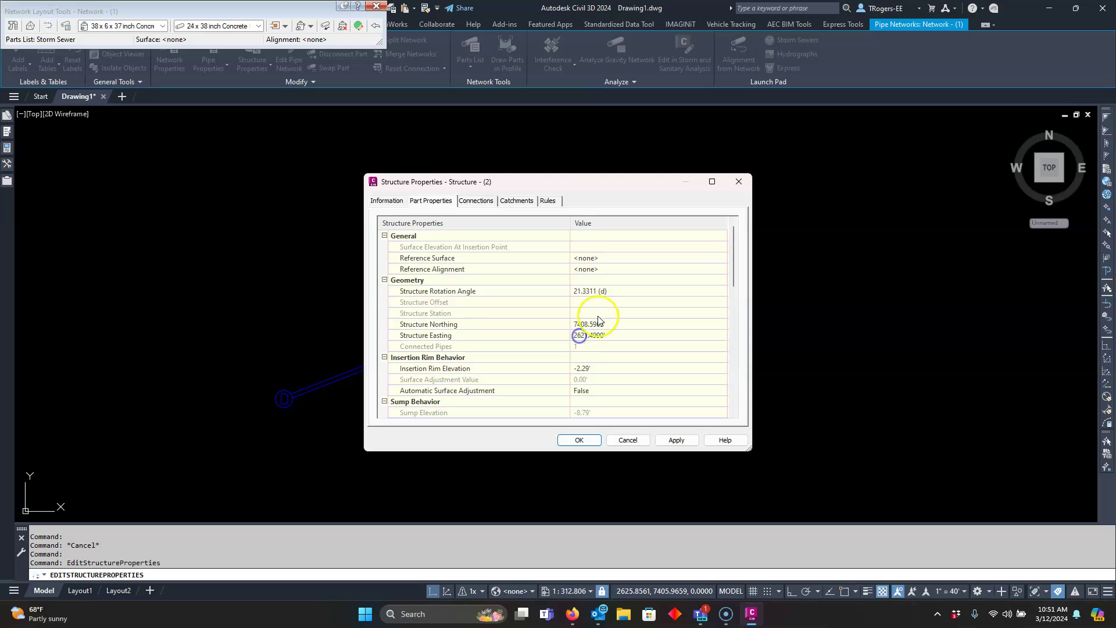
left_click(581, 369)
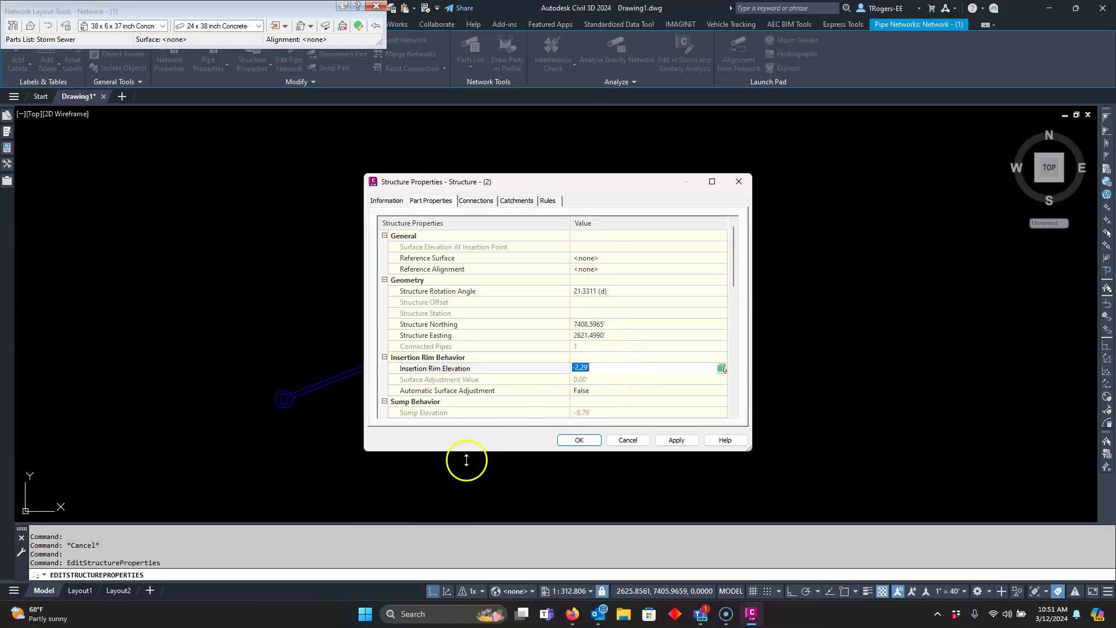